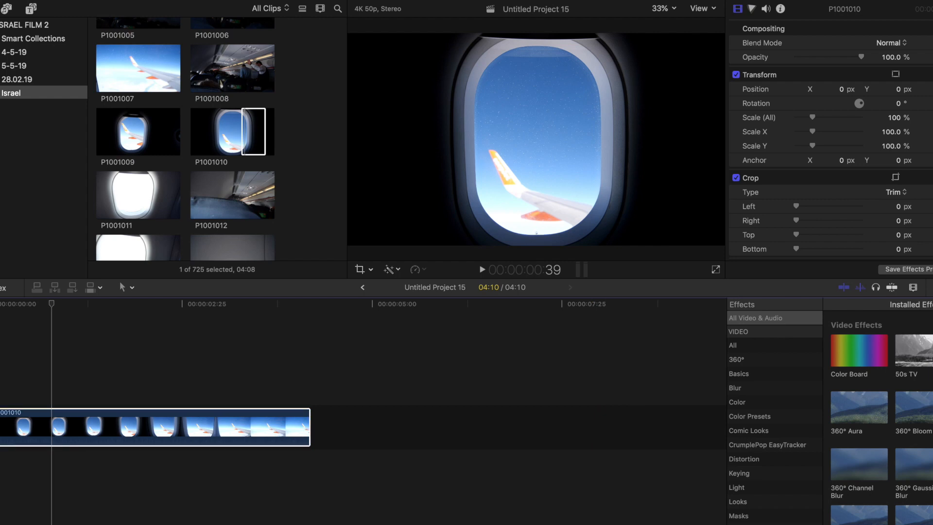
Step: Apply the Draw Mask effect to clip P1001010 and trace a closed mask around the window glass at 1:09
scroll(878, 418, down, 15)
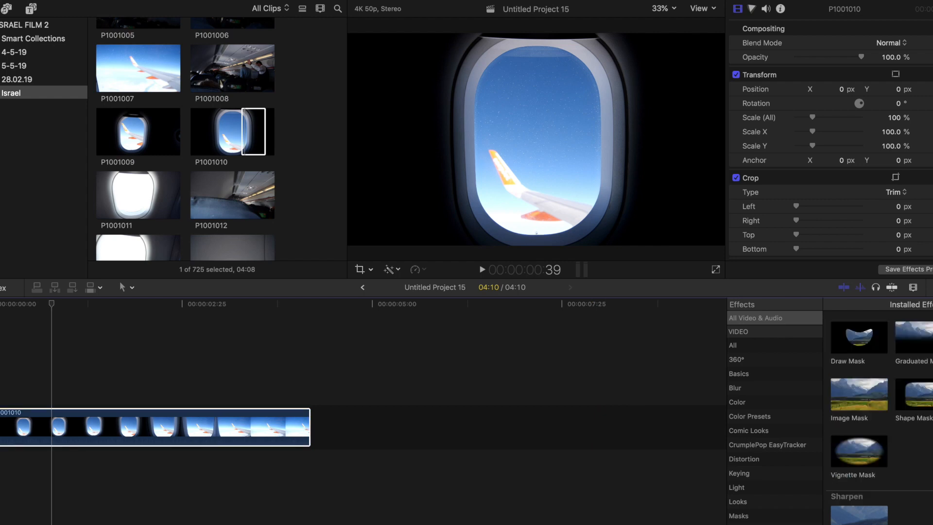
mouse_move(874, 323)
mouse_down()
mouse_move(598, 338)
mouse_move(131, 430)
mouse_move(19, 430)
mouse_up()
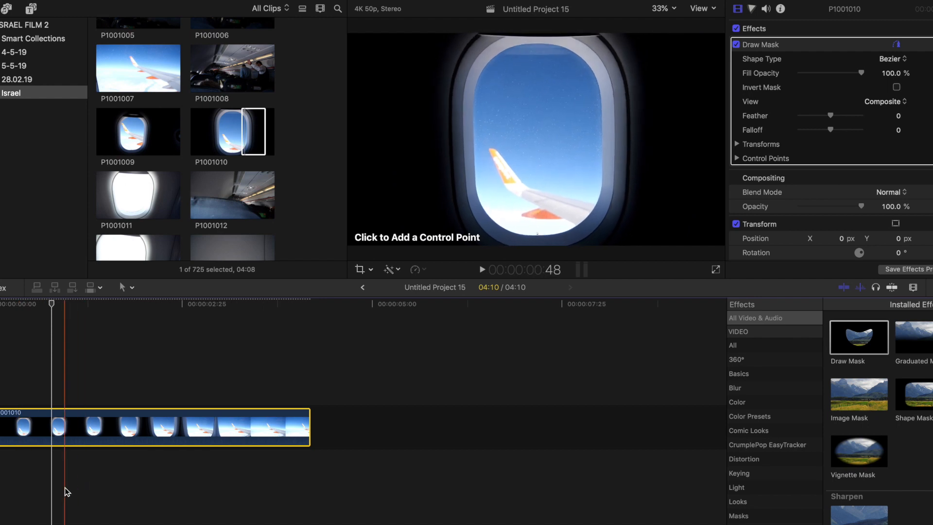
click(80, 494)
click(77, 437)
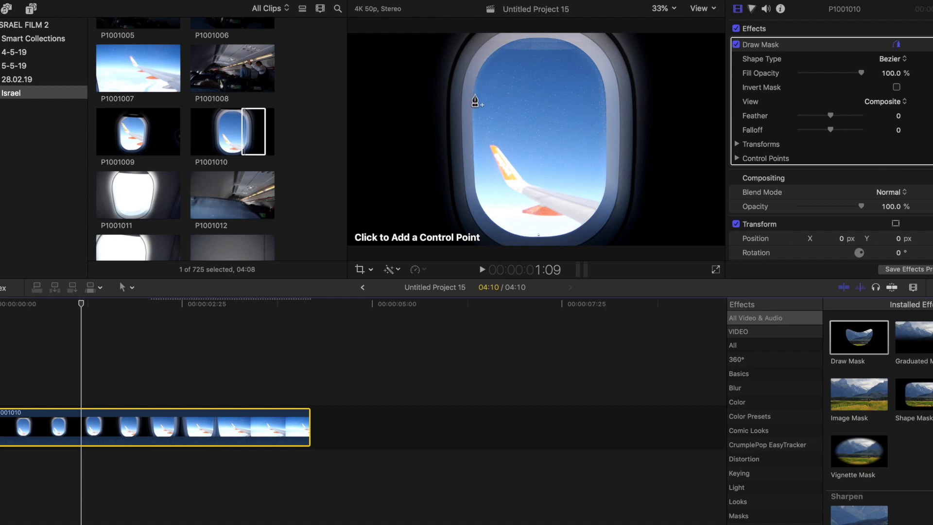
click(474, 111)
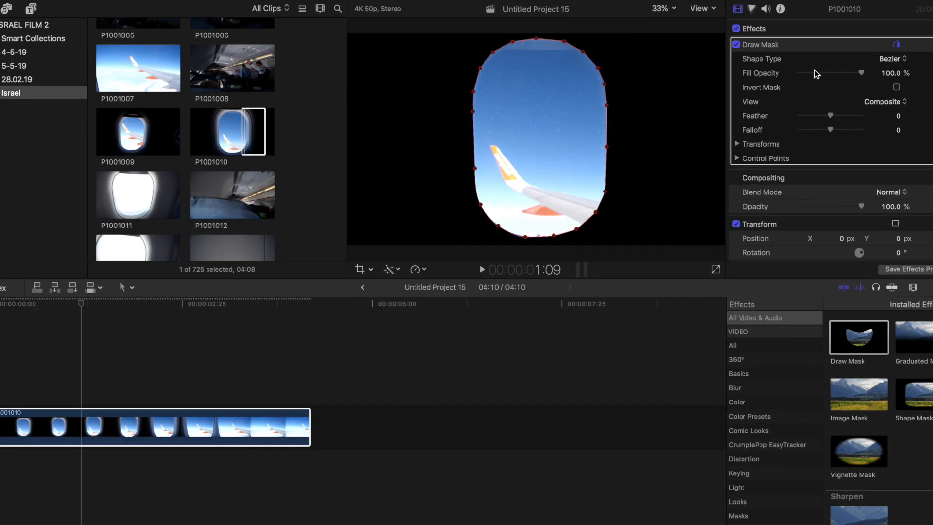
Step: Invert the mask with a feather of 39, and add keyframes for the Draw Mask parameters
click(895, 87)
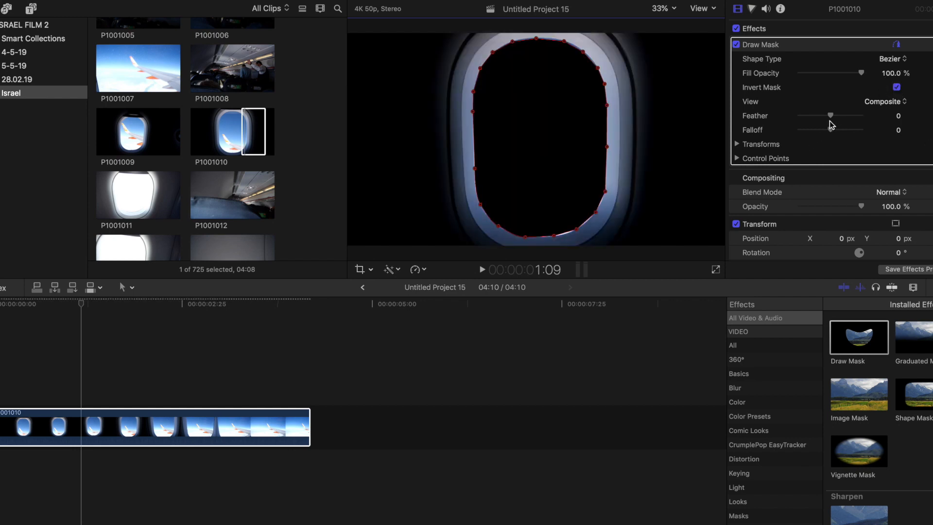
drag(831, 119, 846, 118)
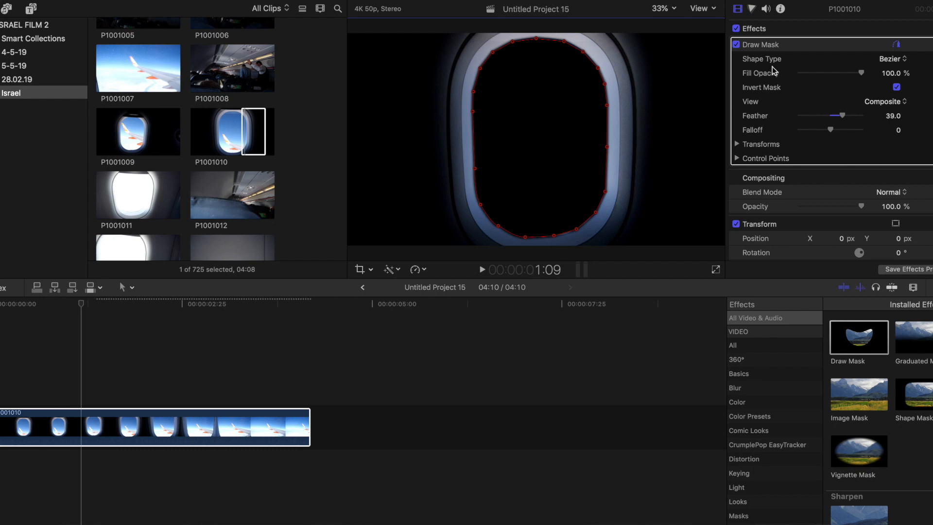
right_click(820, 48)
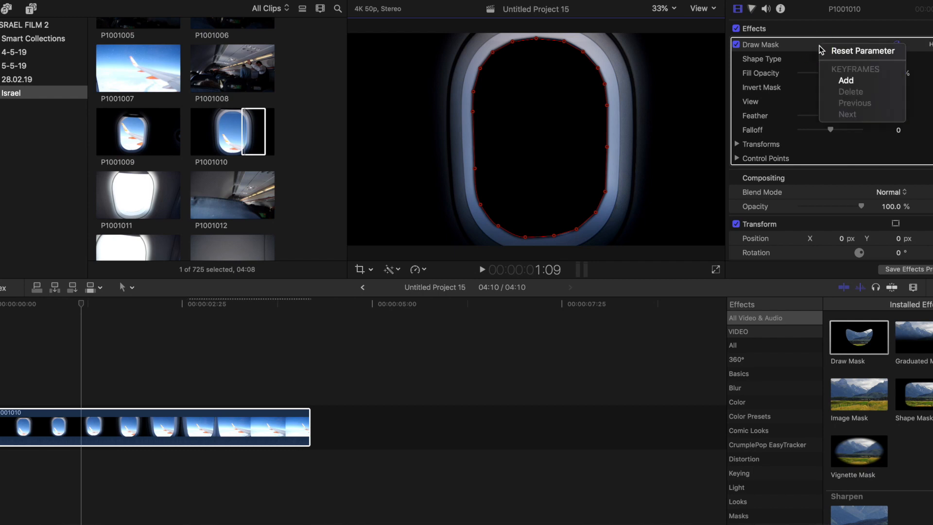
click(834, 81)
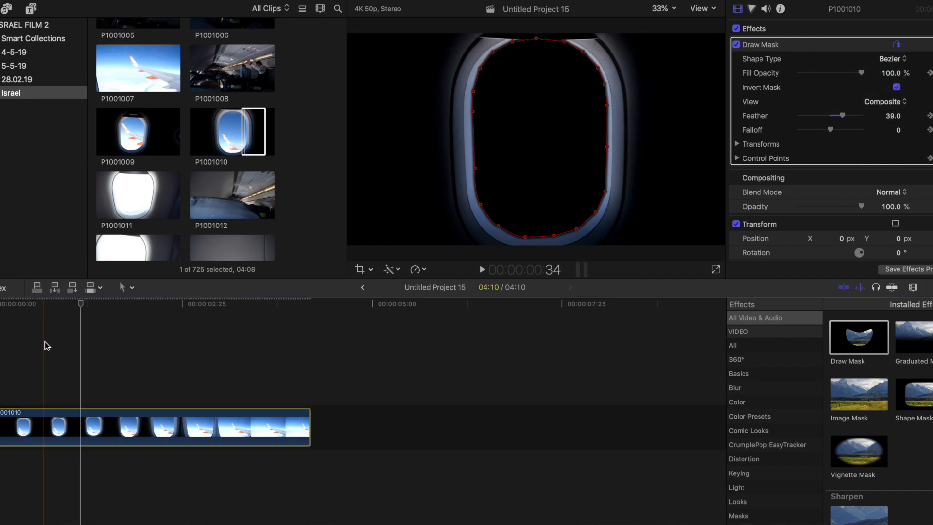
Step: Advance a few frames and refit the mask to the window edge with a 106% scale and a Y position of 11 px
key(super+equal)
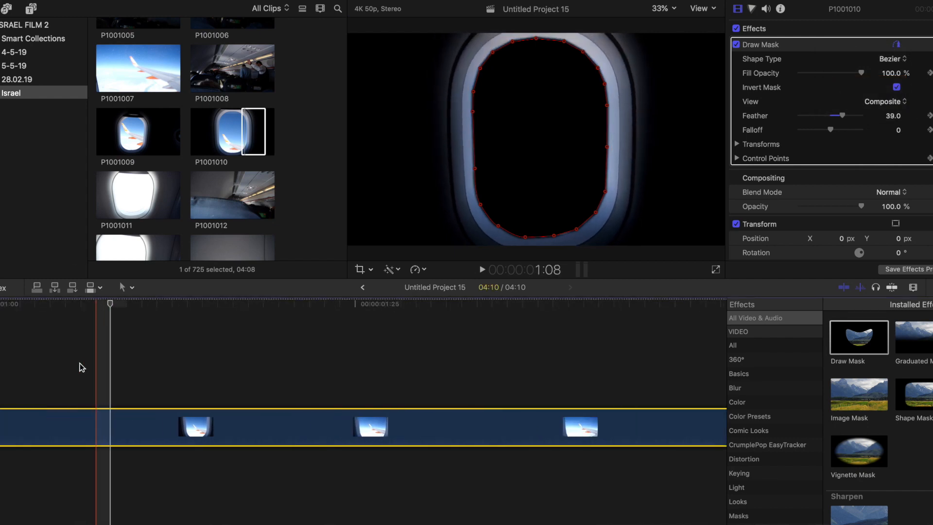
key(Right)
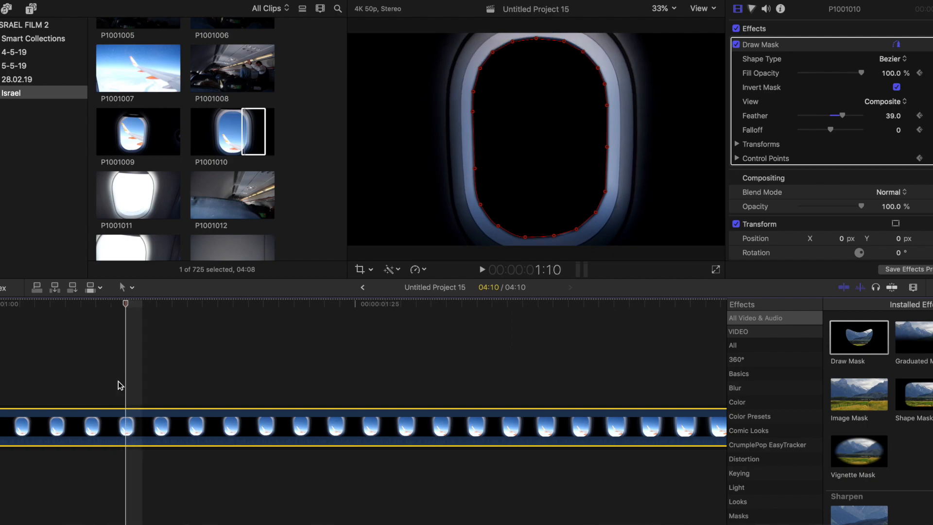
key(Right)
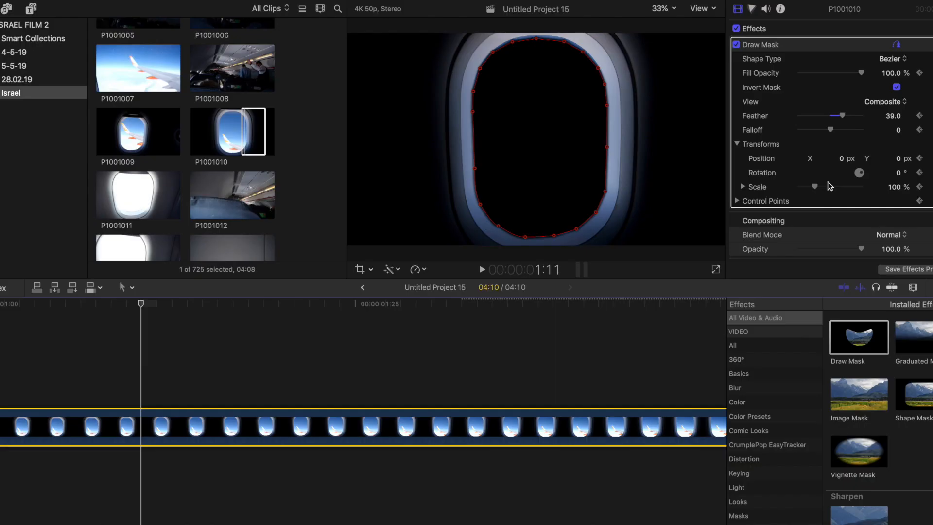
drag(820, 189, 816, 188)
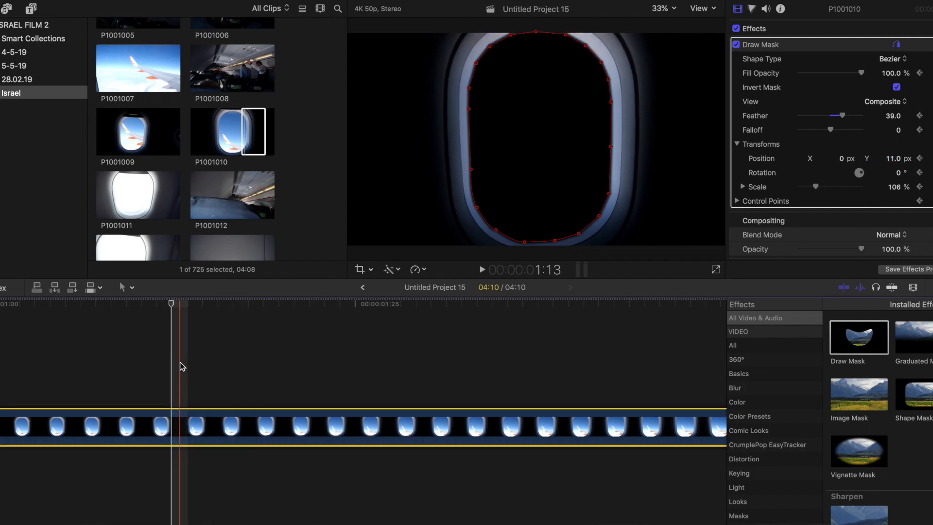
Step: Continue keyframing the mask to follow the window, using position X 49 px, Y 179 px and scale 138% at 1:47
key(Right)
key(Right)
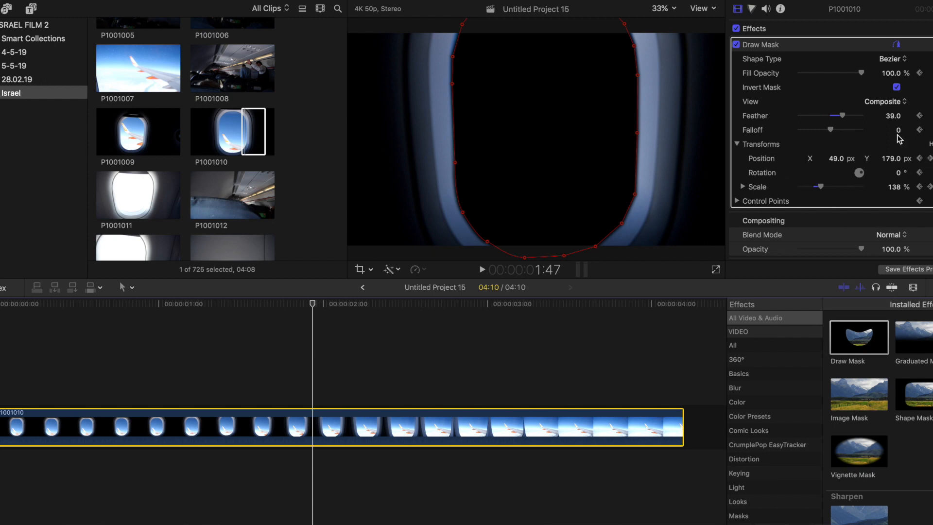
right_click(847, 75)
click(861, 81)
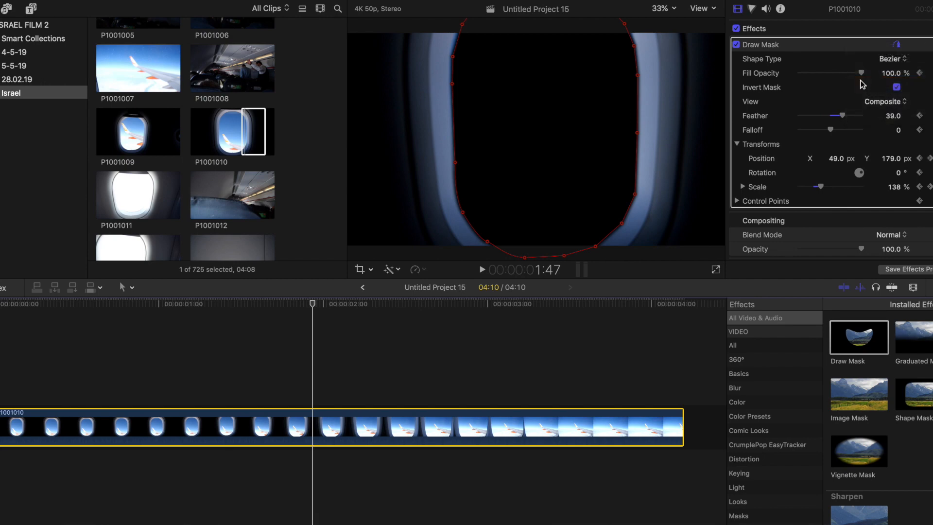
click(930, 159)
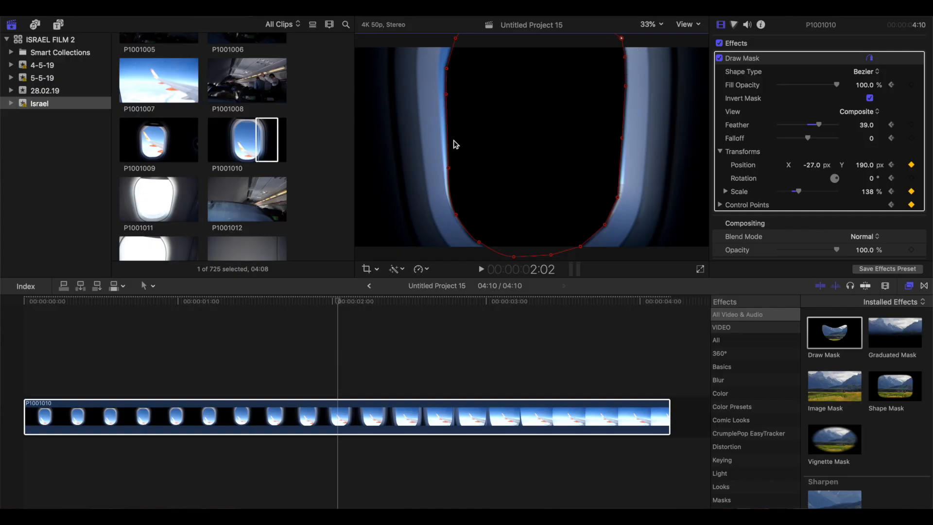
Step: Refit the mask to the enlarging window at intervals toward the clip's end, including X 244 px and scale 209% at 2:35
drag(811, 165, 811, 155)
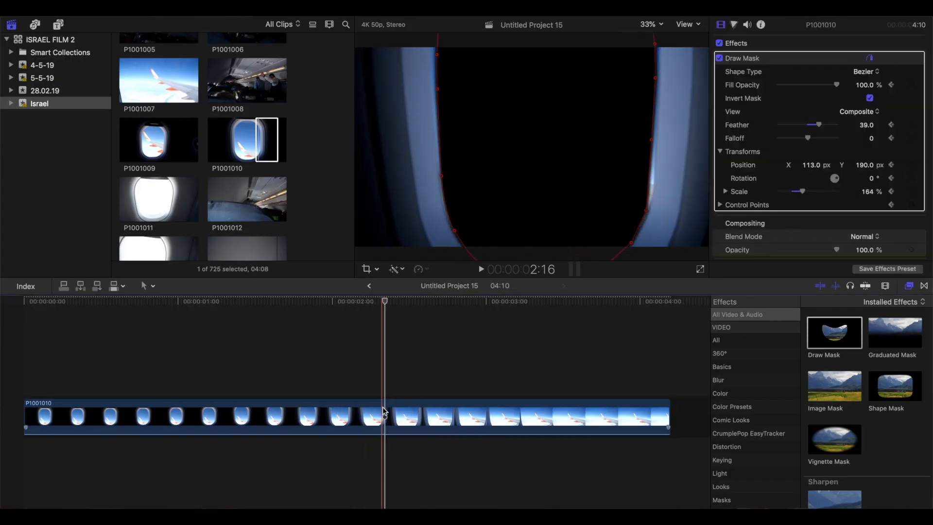
click(440, 417)
drag(869, 192, 826, 62)
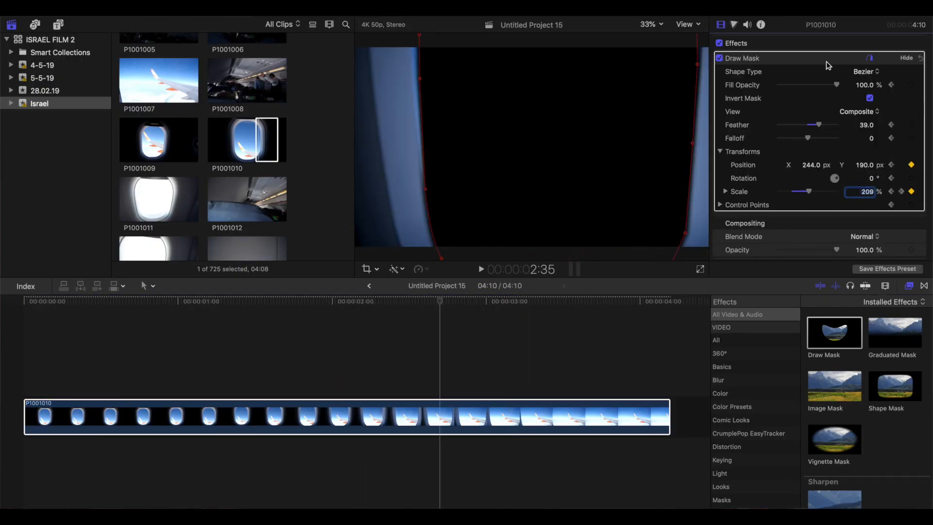
click(507, 417)
drag(869, 192, 869, 165)
click(550, 417)
Step: Split the masked clip P1001010 at 1:11
click(236, 474)
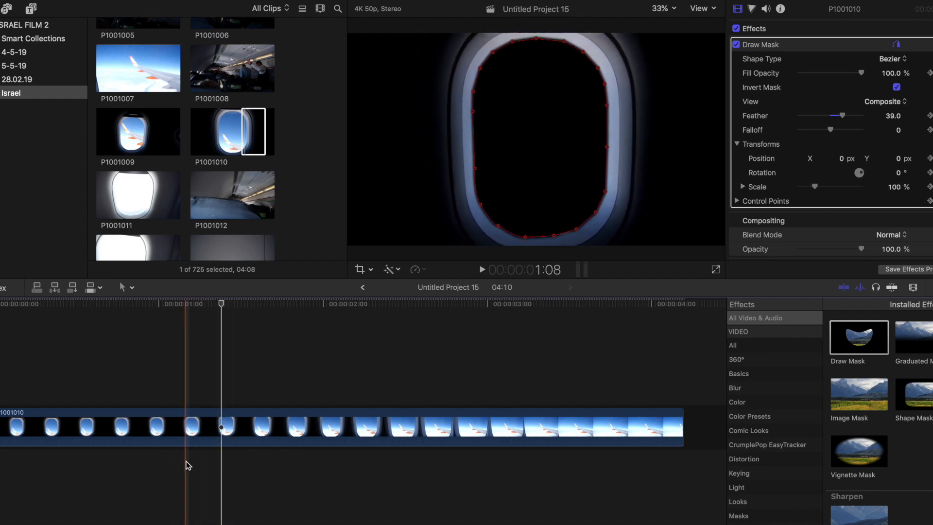
click(195, 441)
key(super+b)
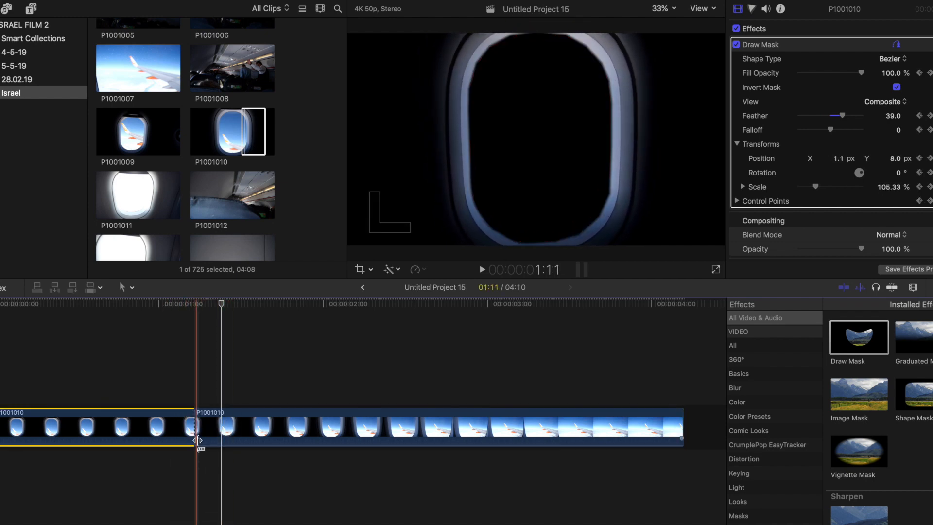
Step: Disable the Draw Mask effect on the first part of the split clip
click(164, 381)
click(17, 442)
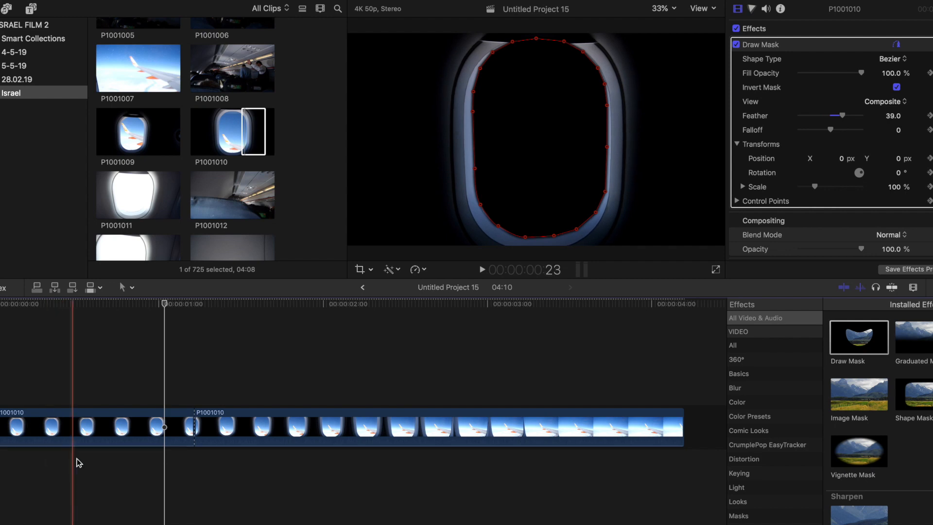
click(78, 430)
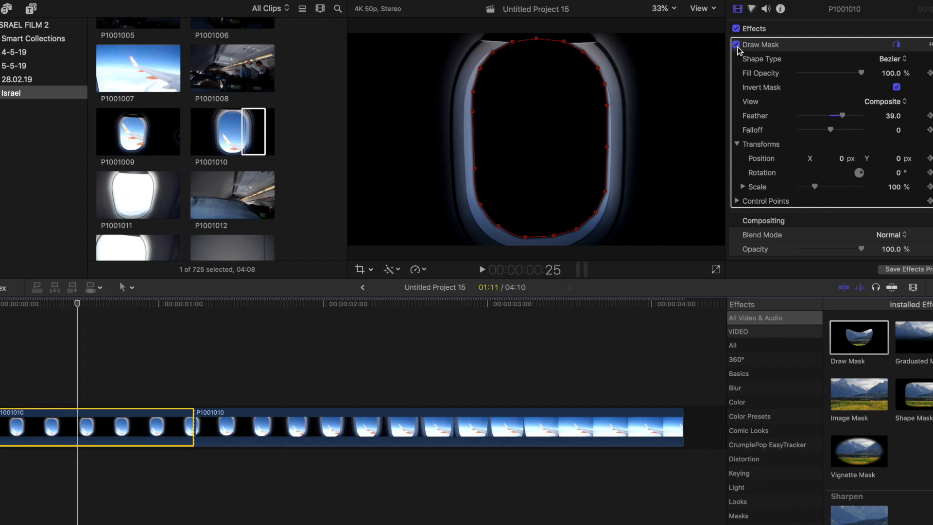
click(736, 45)
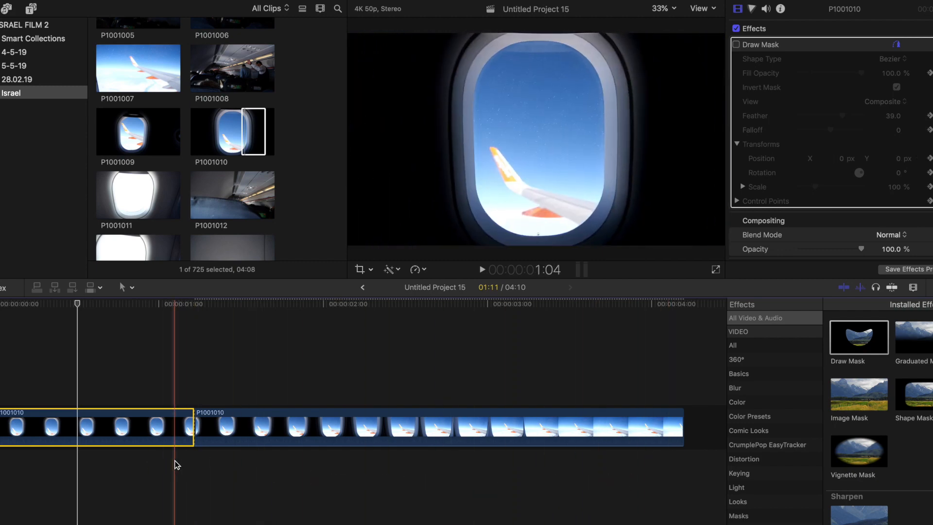
Step: Set the second part's Draw Mask fill opacity to 0% at its first frame, 1:11
click(193, 461)
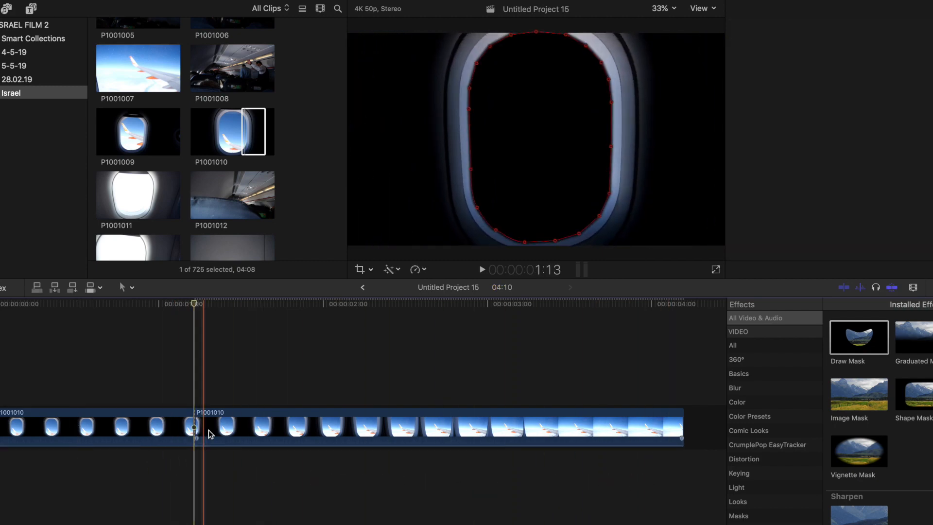
click(210, 434)
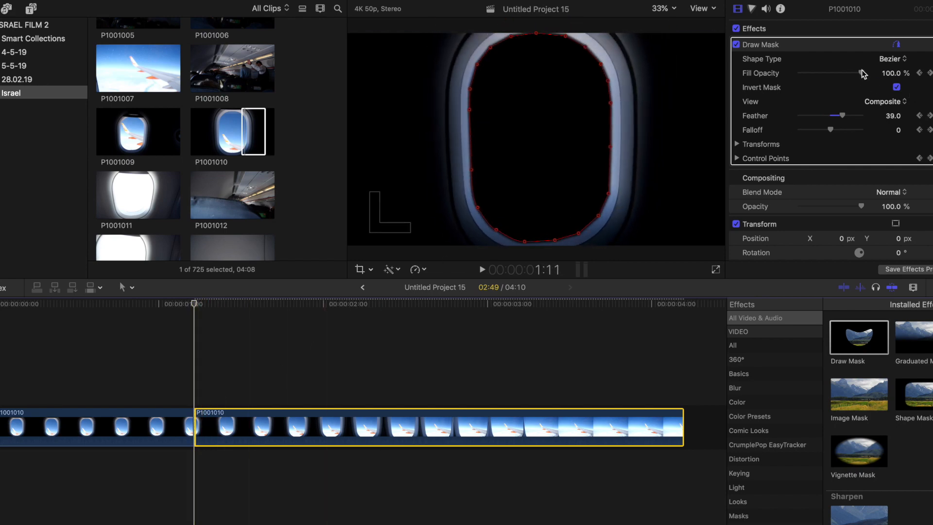
drag(863, 73, 693, 71)
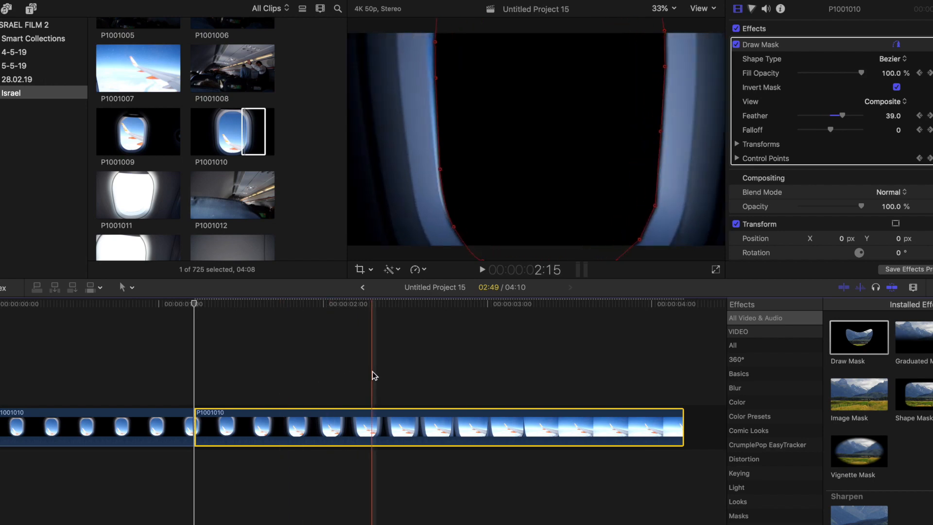
Step: Set the second part's Draw Mask fill opacity to 100% at 2:01 and play back the fade
click(329, 390)
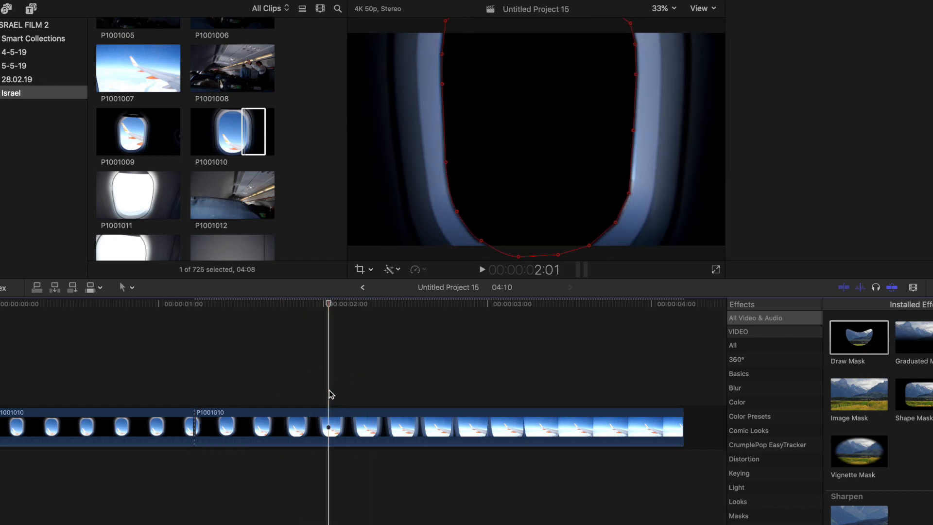
click(329, 422)
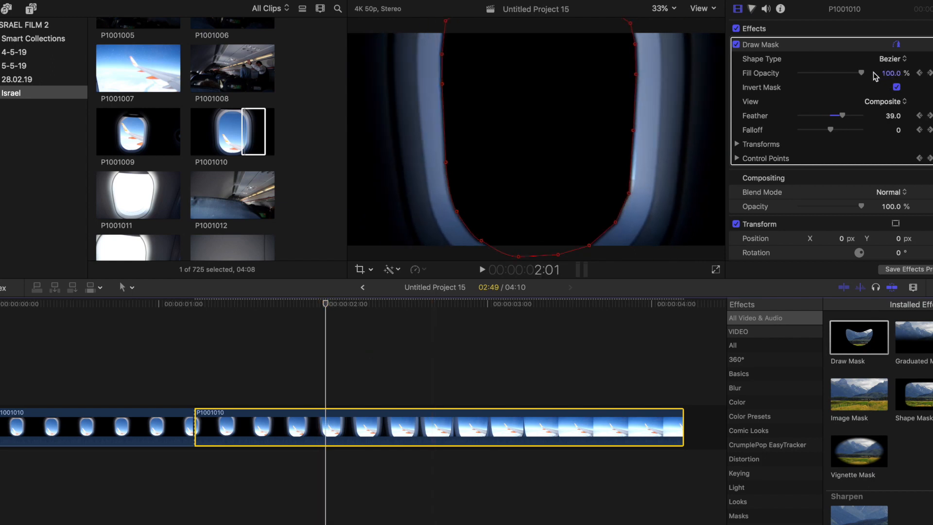
drag(861, 73, 932, 78)
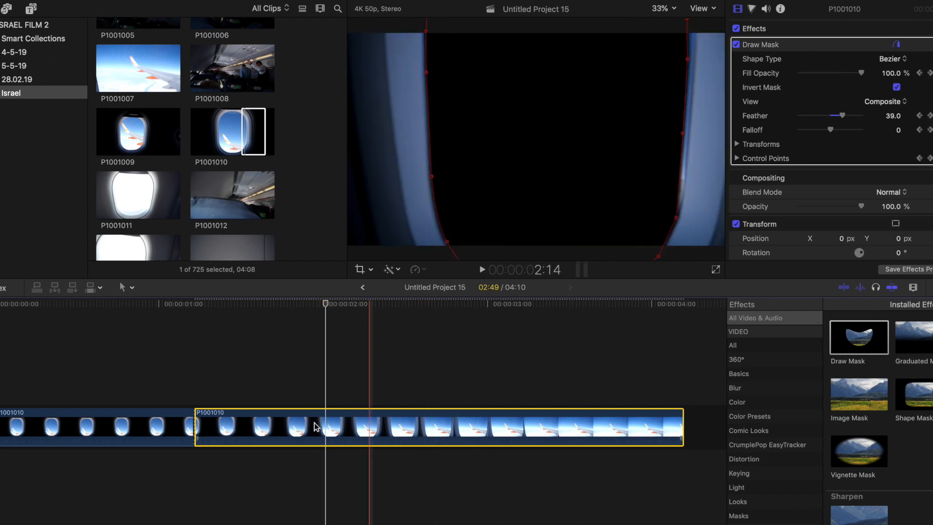
key(space)
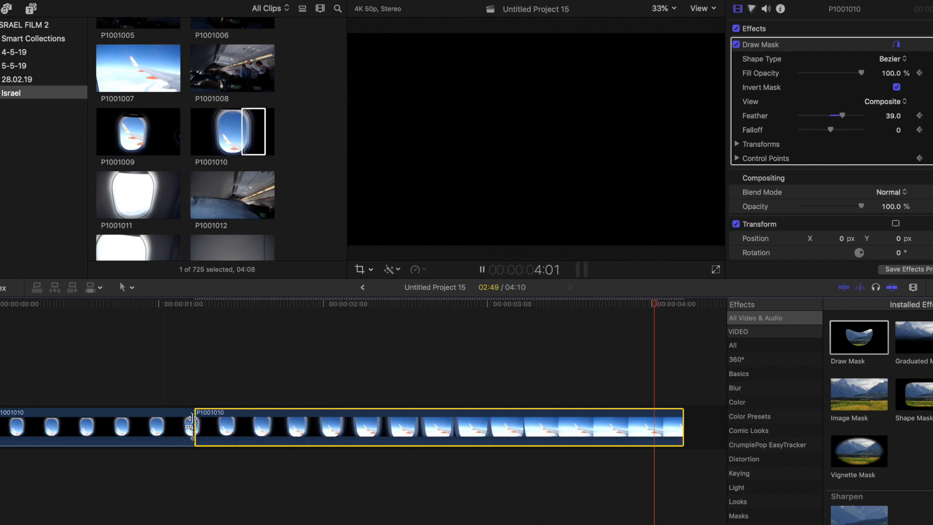
key(space)
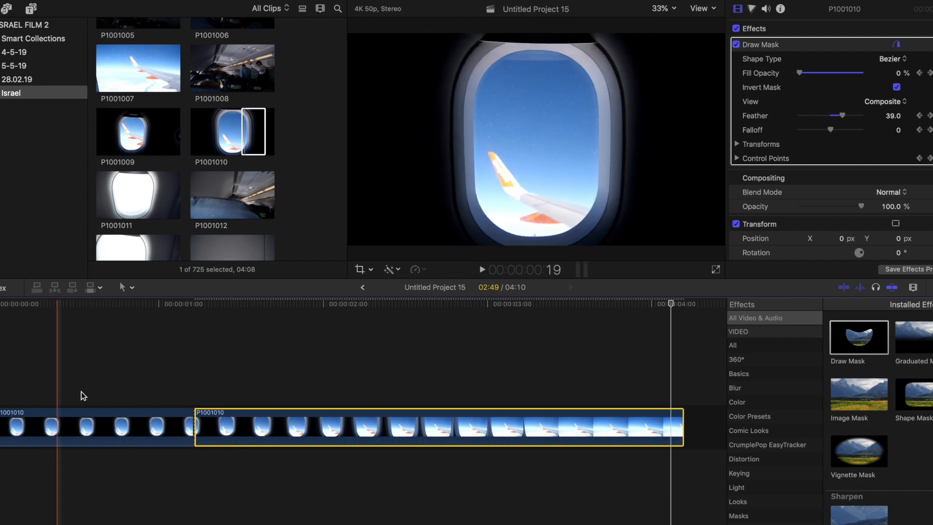
Step: Combine both clip parts into a compound clip with the default name
drag(119, 330, 269, 436)
right_click(269, 436)
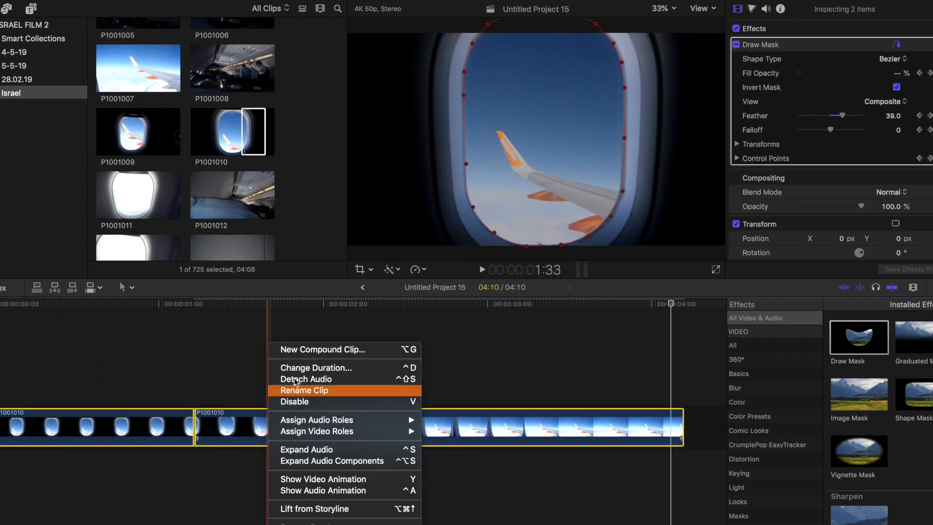
click(308, 348)
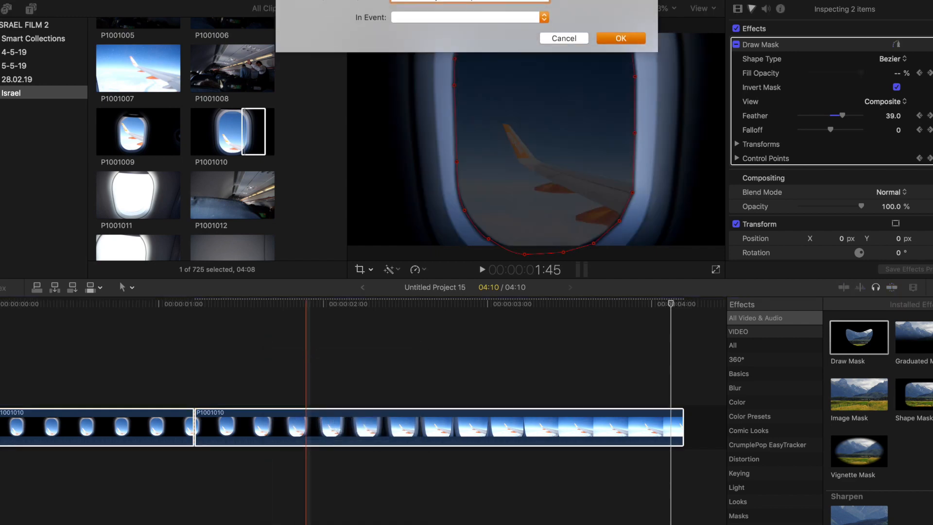
key(Return)
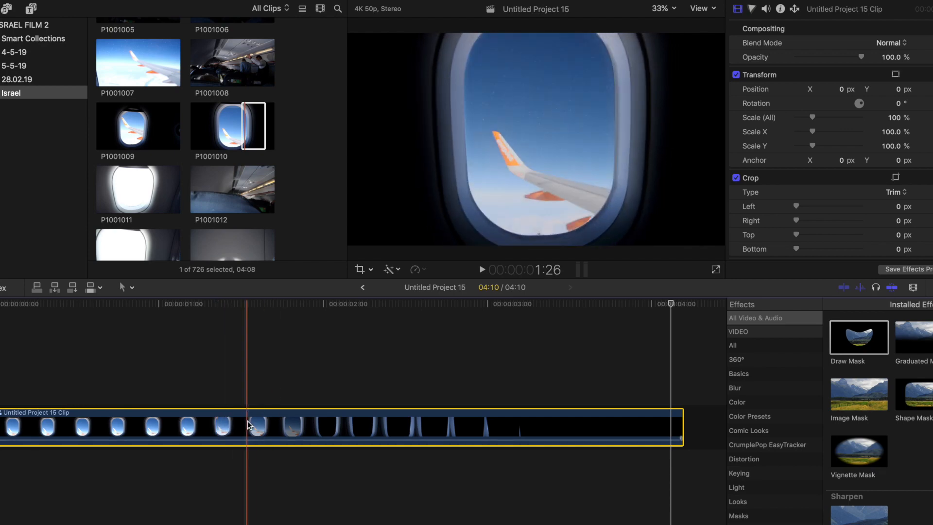
Step: Paste a copy of the compound clip directly after the original in the timeline
click(6, 389)
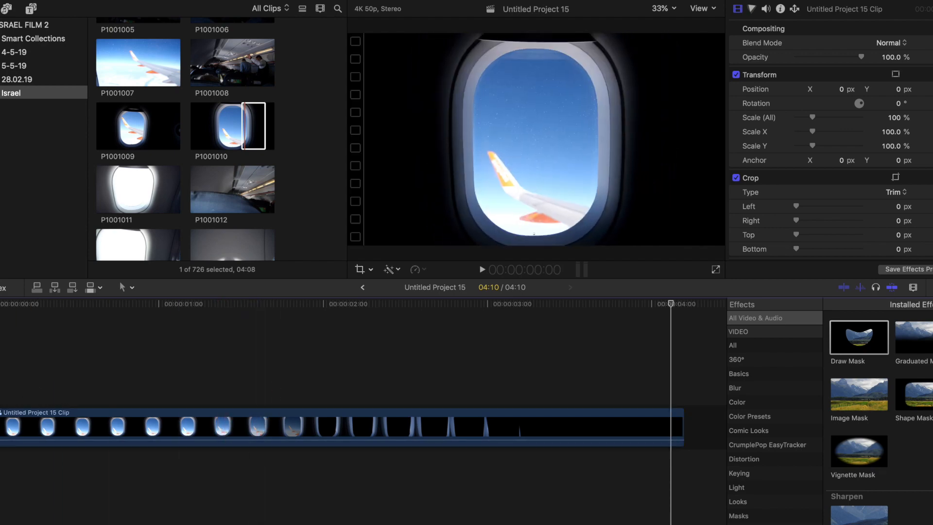
key(super+v)
key(super+minus)
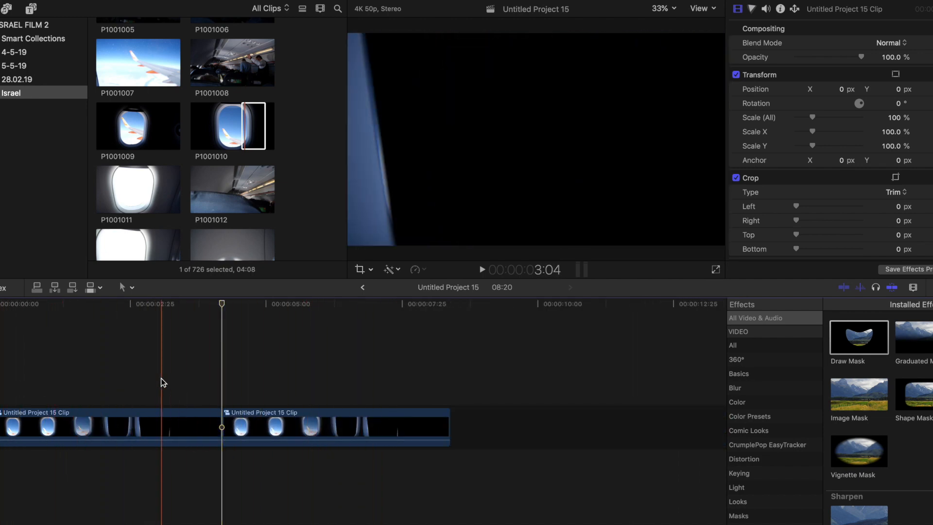
Step: Reverse the first compound clip in the timeline
click(159, 428)
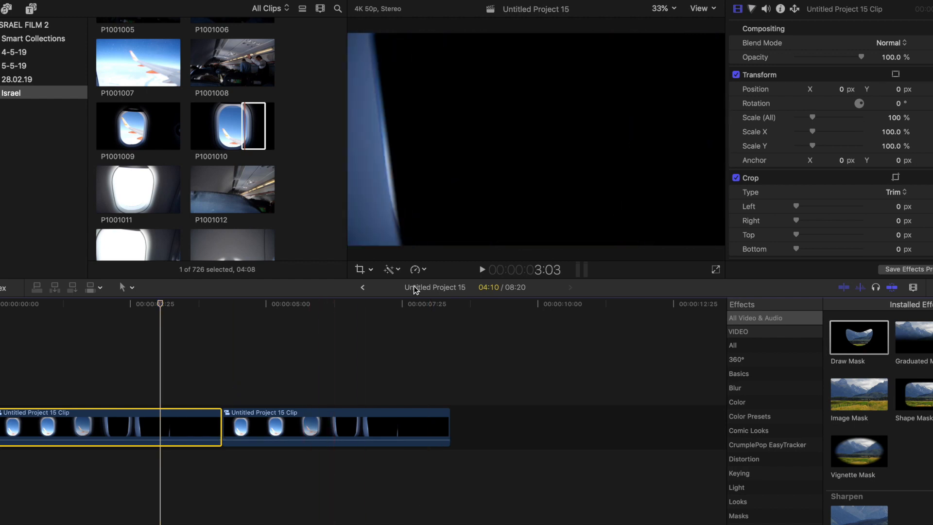
click(421, 269)
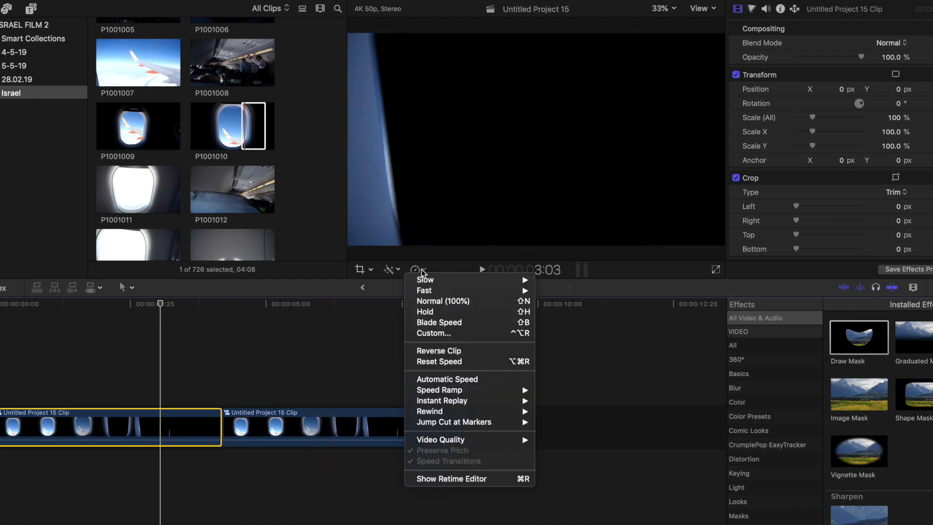
click(451, 357)
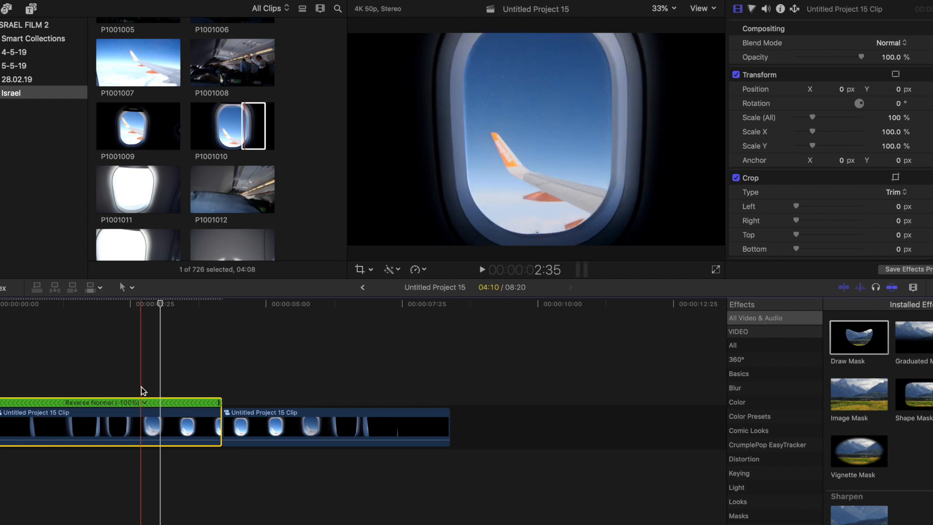
Step: Blade the reversed clip's speed at 2:35 and speed up the segment before the cut
click(141, 413)
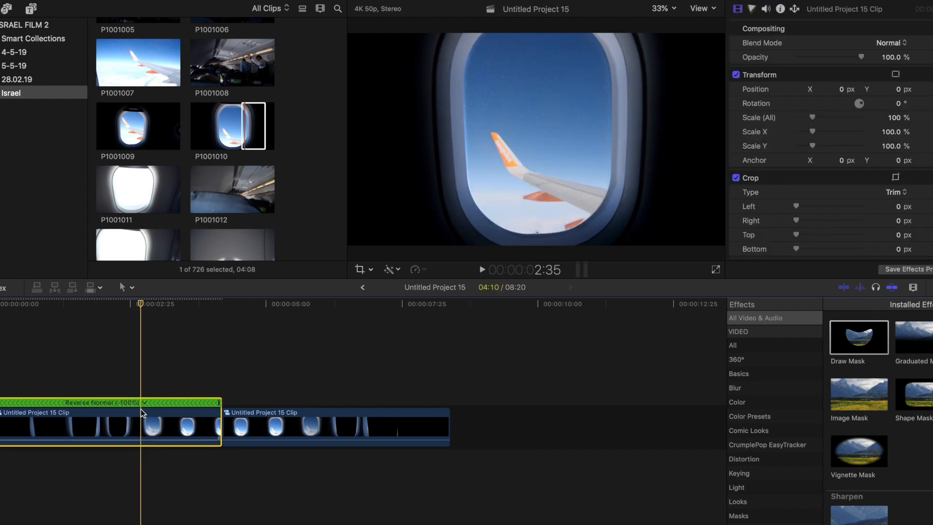
click(426, 270)
click(445, 323)
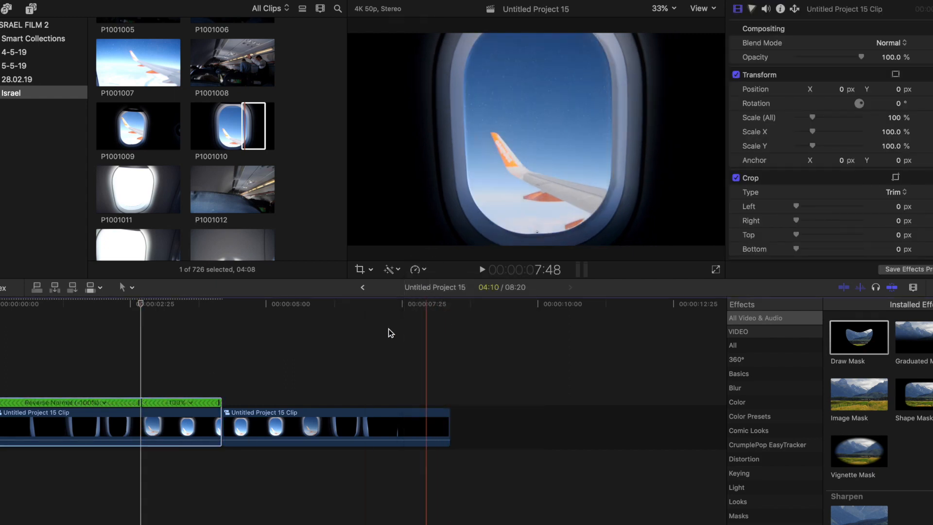
drag(142, 407, 18, 410)
key(space)
Step: Shorten the clip's fast segment slightly more and play back the speed ramp
key(super+equal)
key(super+equal)
key(super+equal)
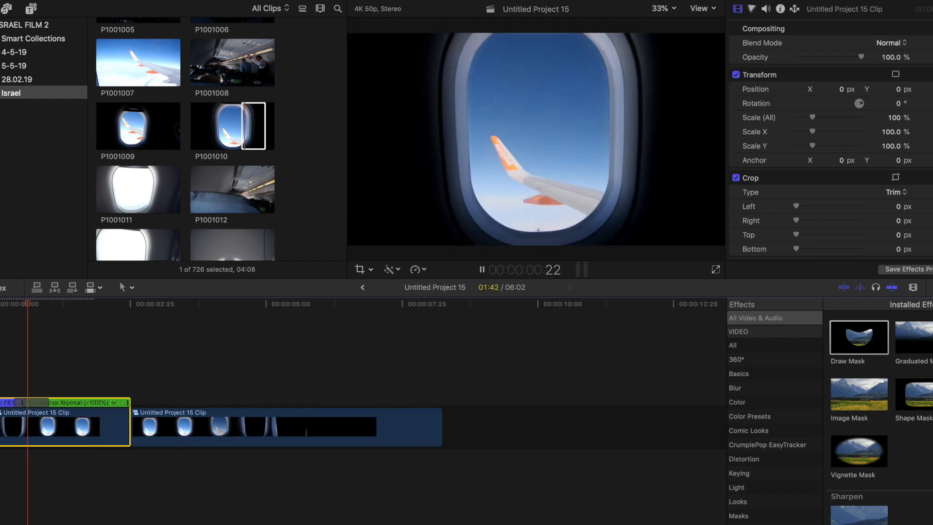
key(space)
scroll(363, 423, left, 3)
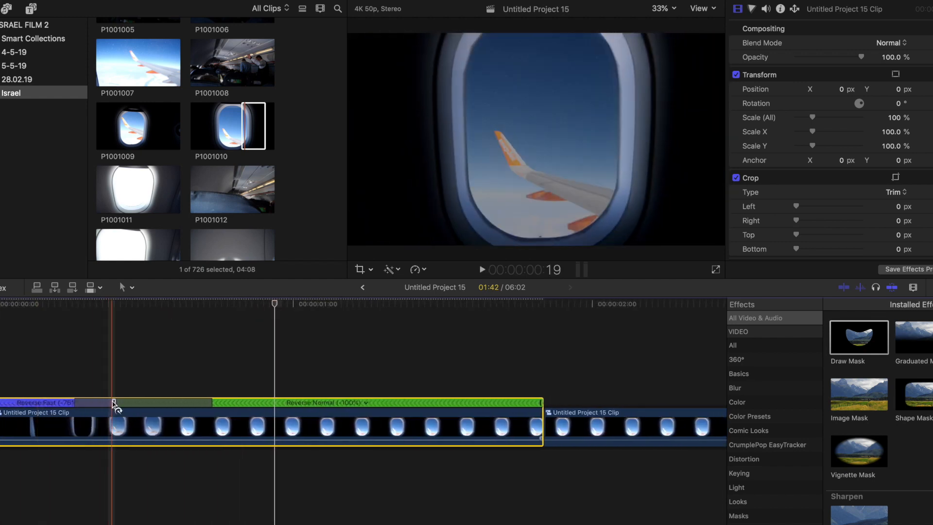
drag(115, 405, 97, 404)
key(space)
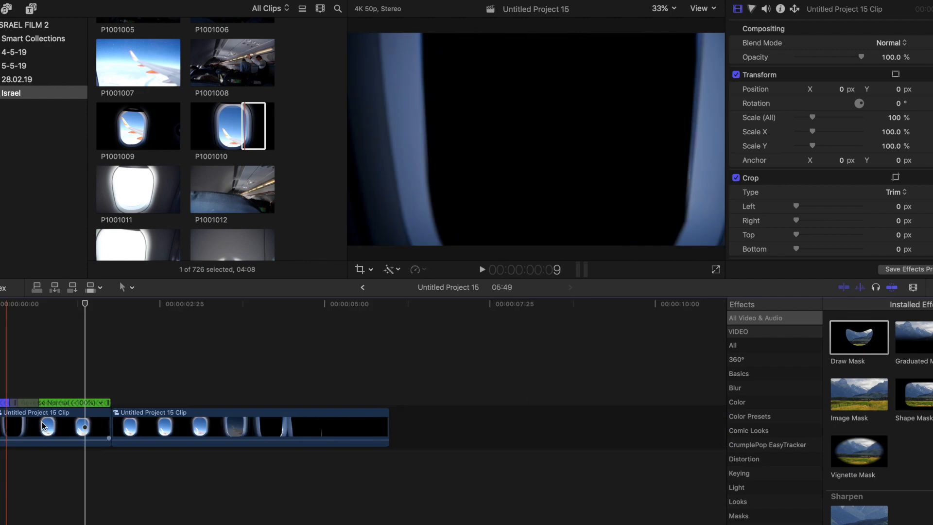
Step: Delete the second compound clip and place a copy of the speed-ramped first clip directly after the original
click(201, 428)
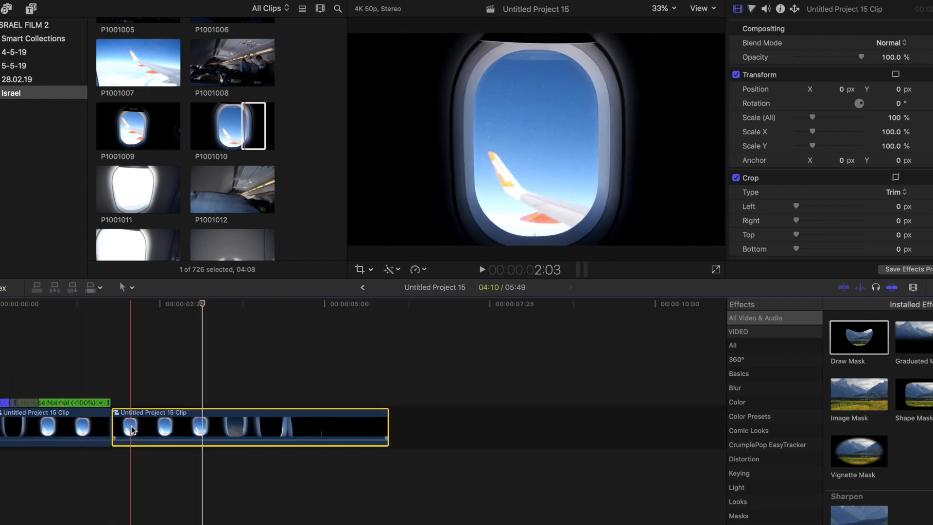
key(Delete)
click(70, 437)
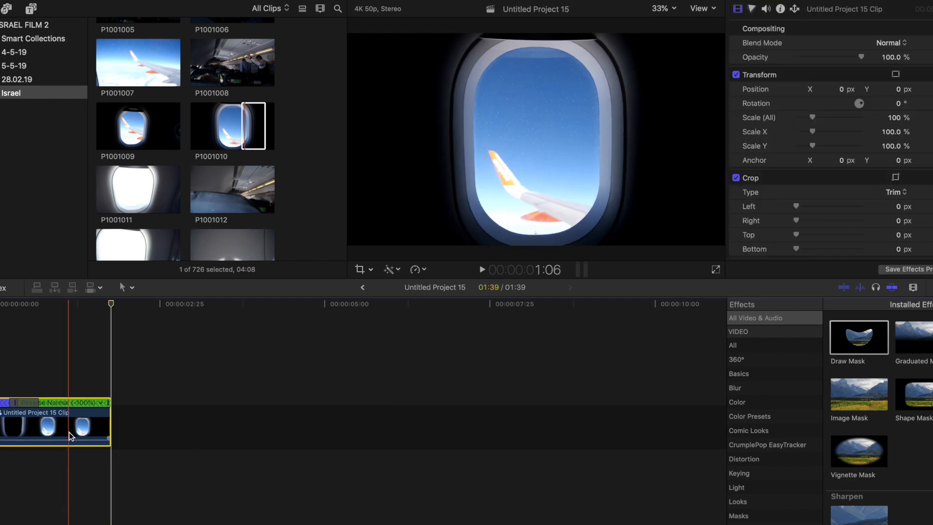
drag(69, 436, 149, 430)
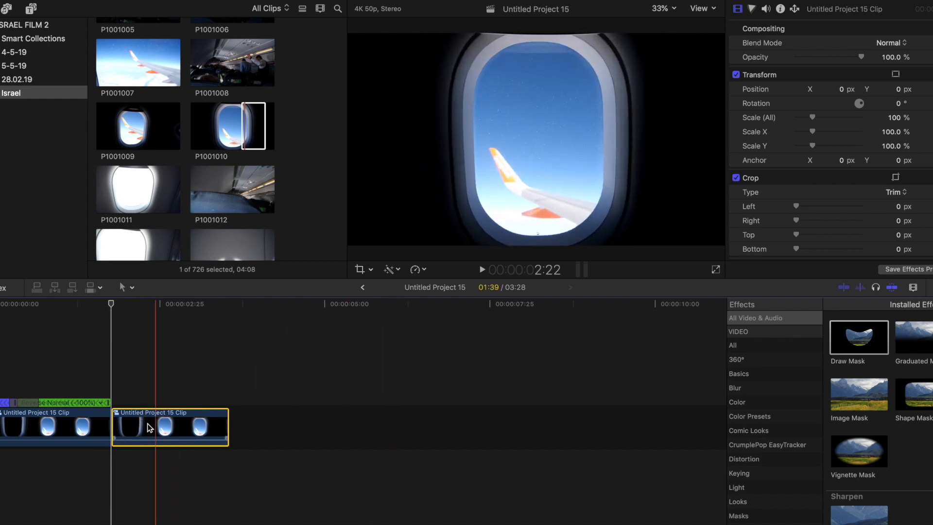
key(space)
key(space)
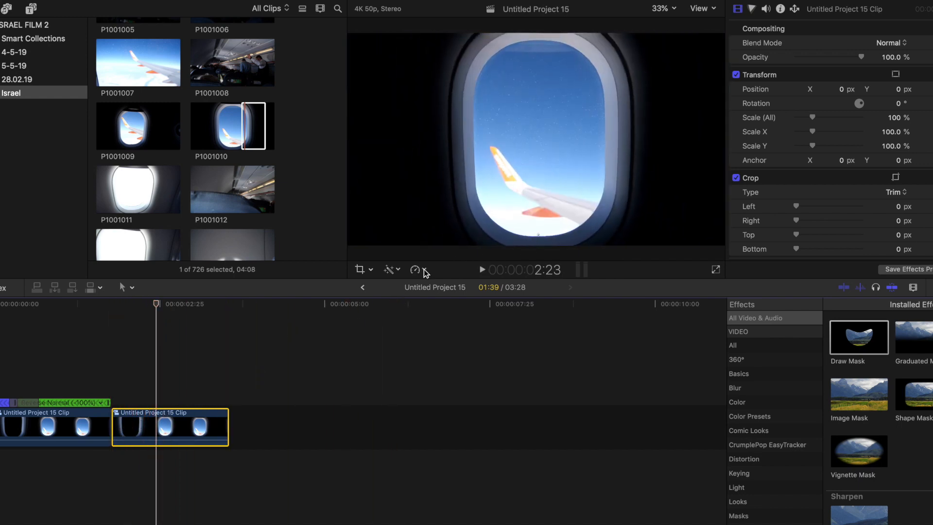
Step: Make the duplicated clip a new compound clip named Untitled Project 15 Clip 1 in the Israel event
click(424, 270)
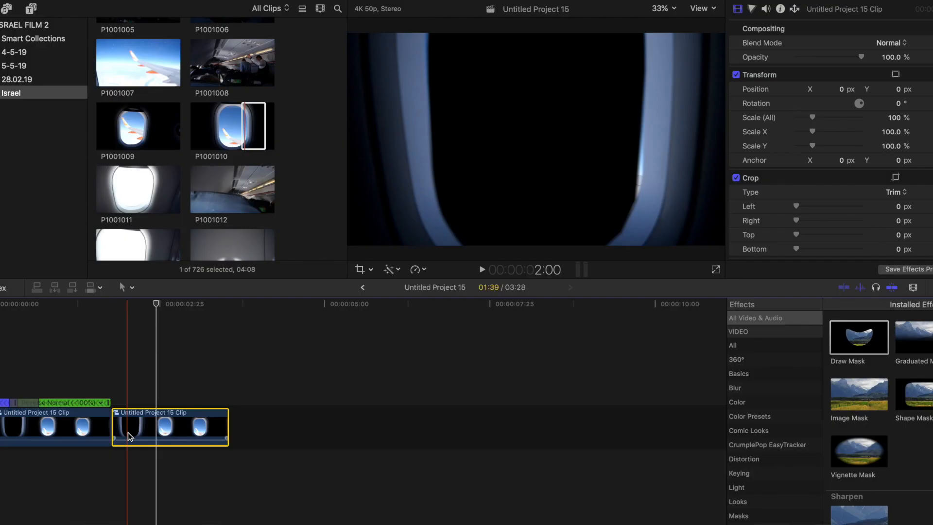
right_click(125, 424)
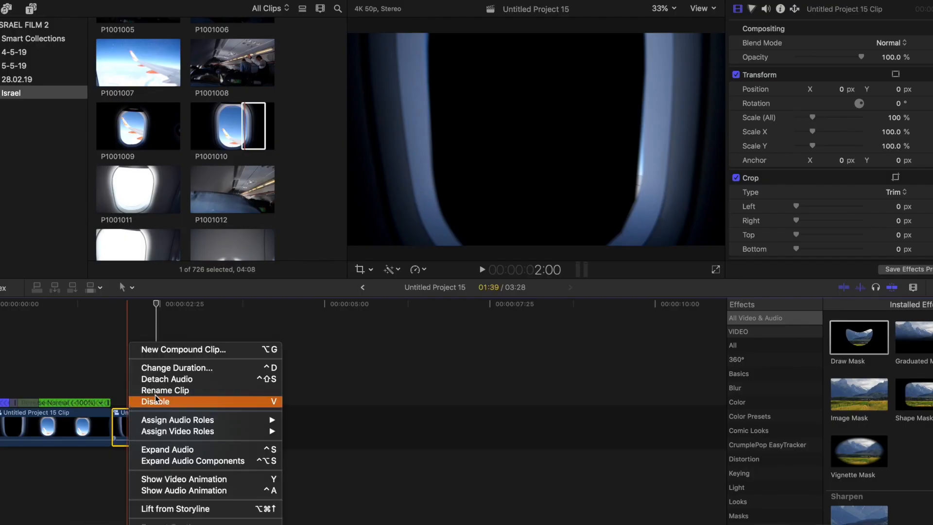
click(176, 356)
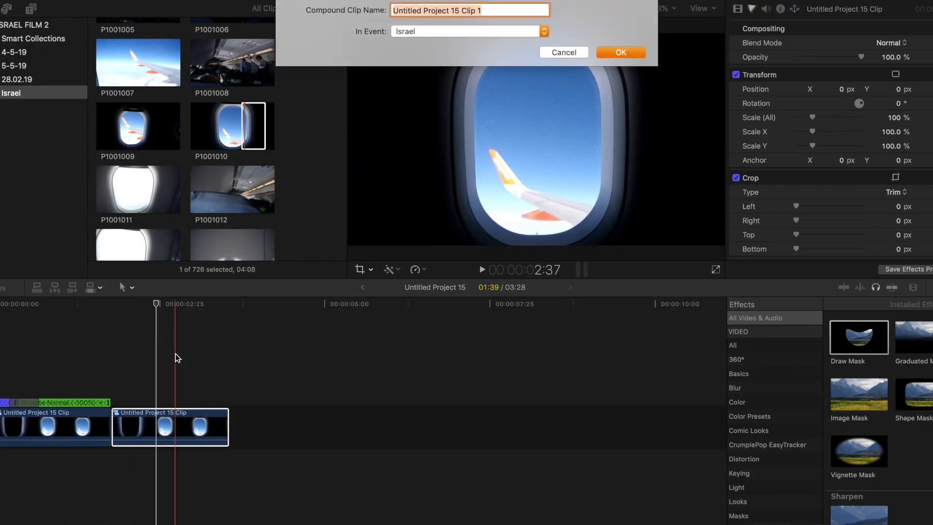
key(Return)
key(super+4)
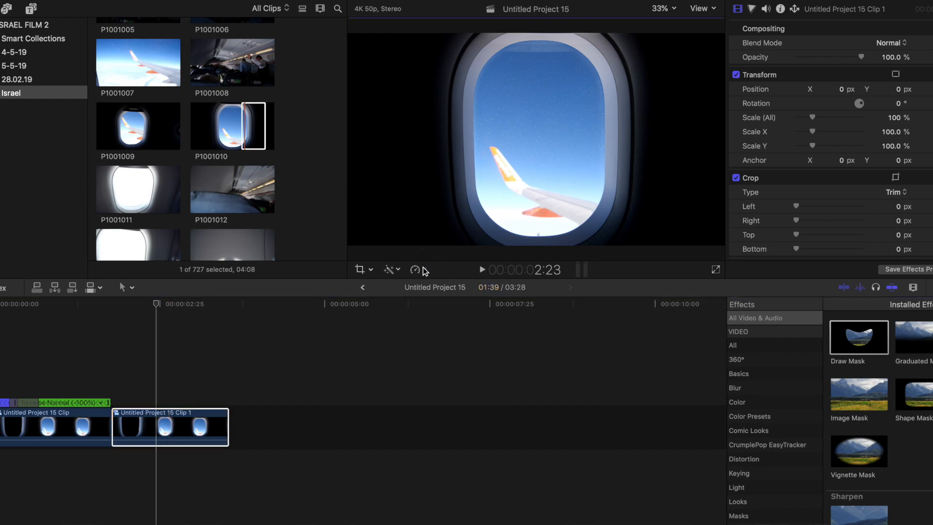
Step: Reverse the new compound clip and play back the two clips together
click(417, 270)
click(442, 351)
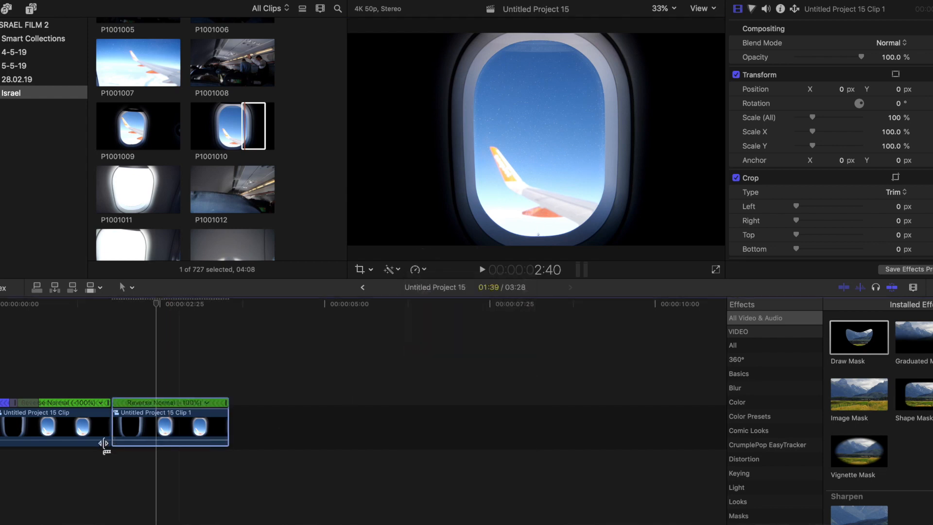
key(space)
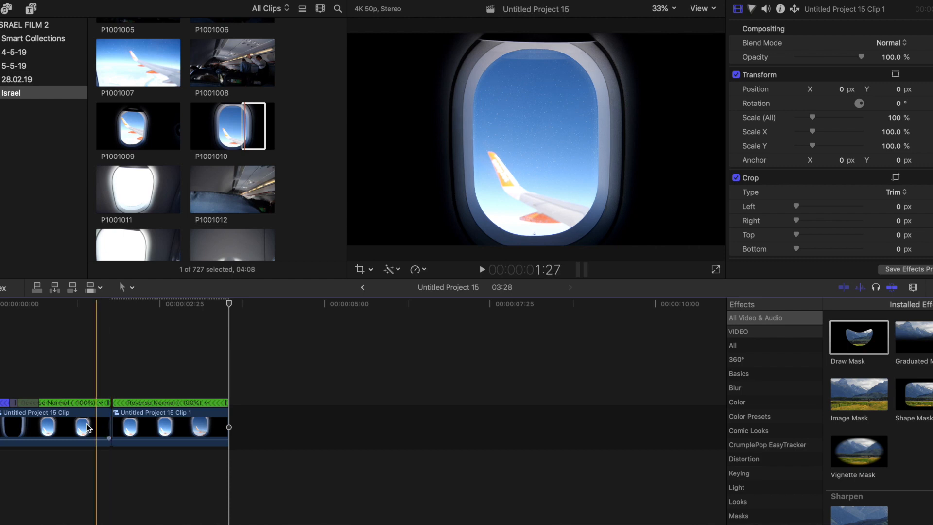
key(space)
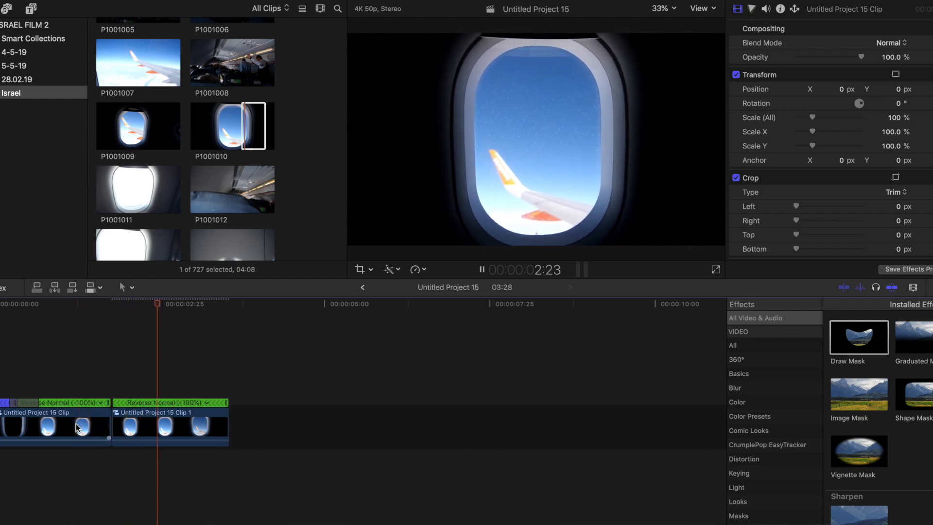
Step: Trim the end of the first clip and the start of the second at their join, then play the result
key(space)
mouse_move(106, 424)
mouse_down()
mouse_move(83, 424)
mouse_move(114, 424)
mouse_up()
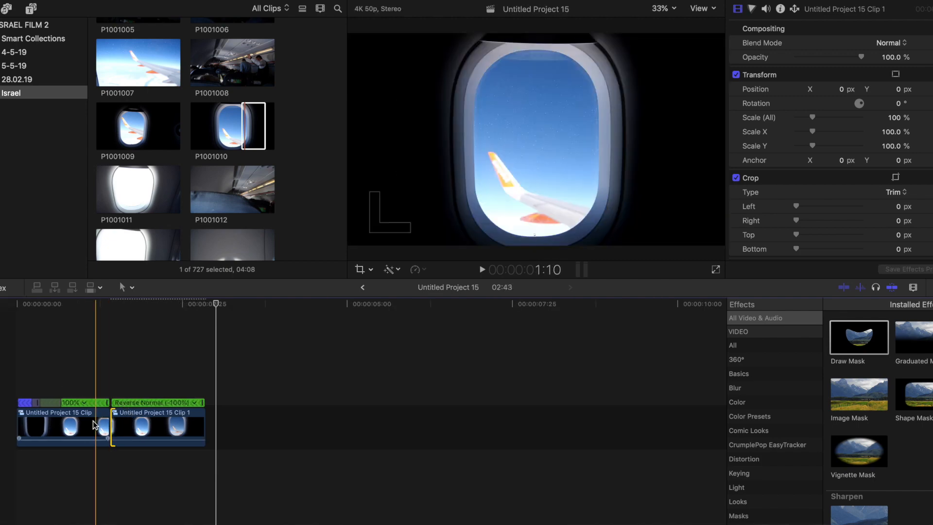
key(space)
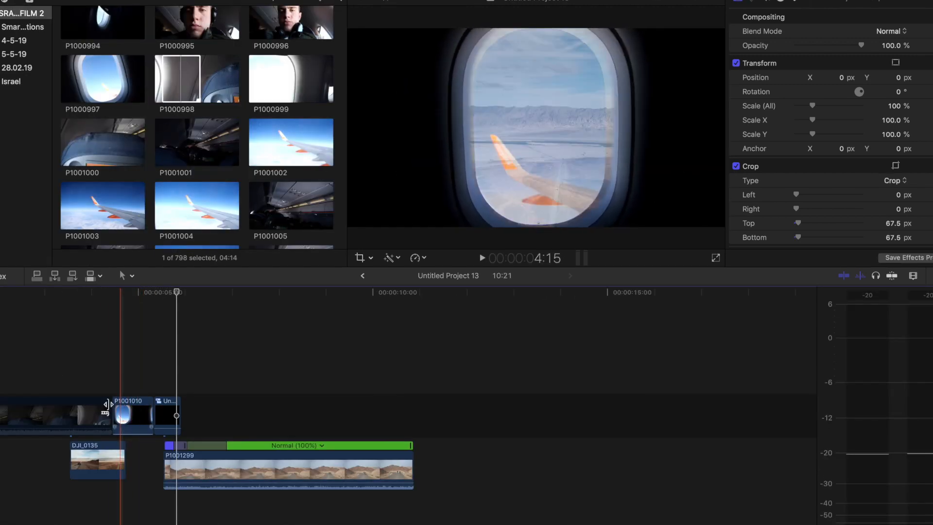
Step: Show the retime segments of the DJI_0135 clip in Untitled Project 13
click(98, 457)
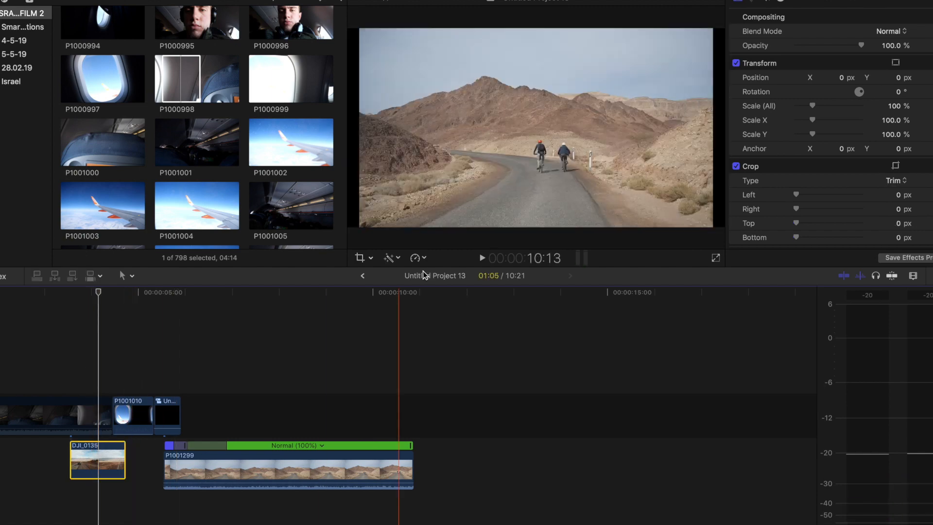
click(416, 258)
click(446, 321)
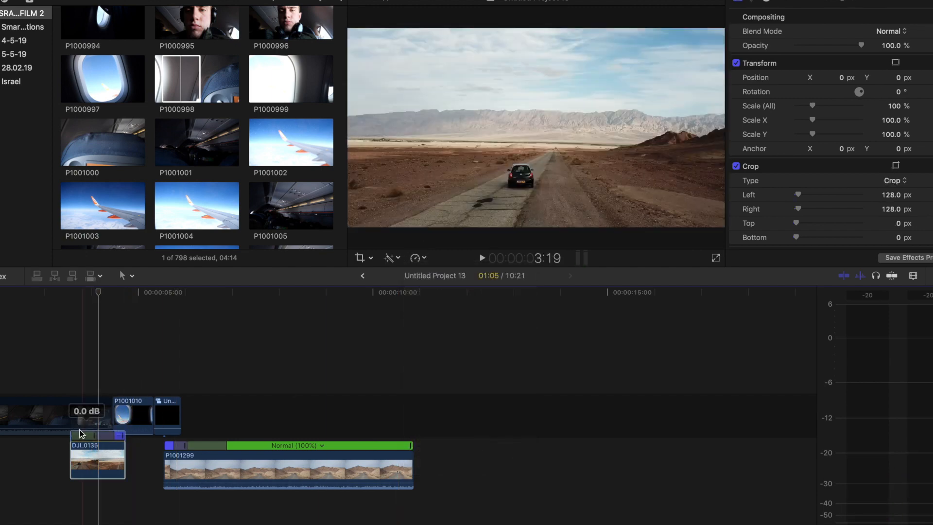
click(96, 503)
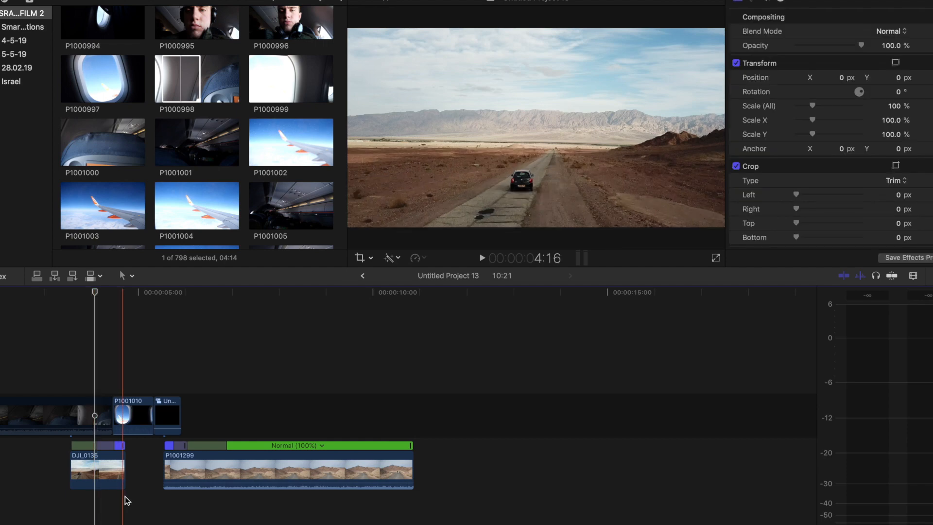
Step: Examine how the DJI_0135 speed ramp lines up with the masked window clip P1001010 and play through the transition
click(188, 501)
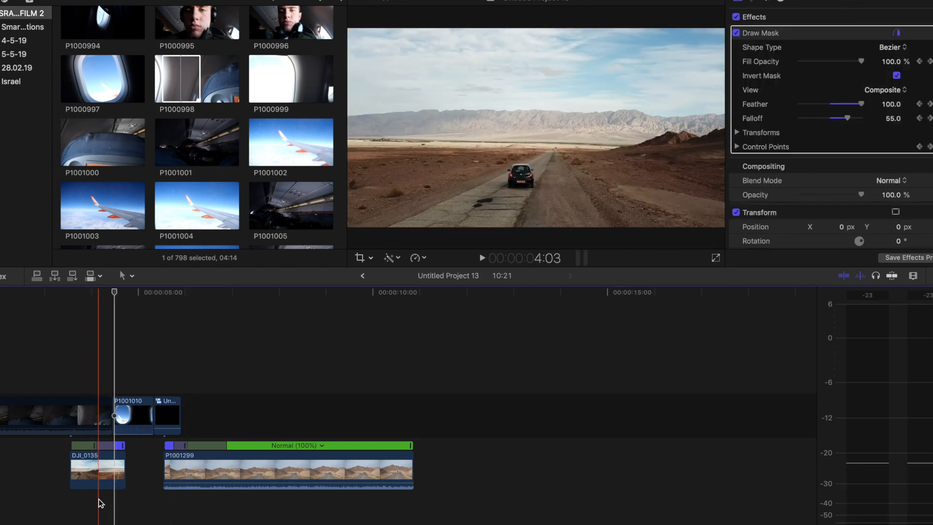
key(super+equal)
key(super+equal)
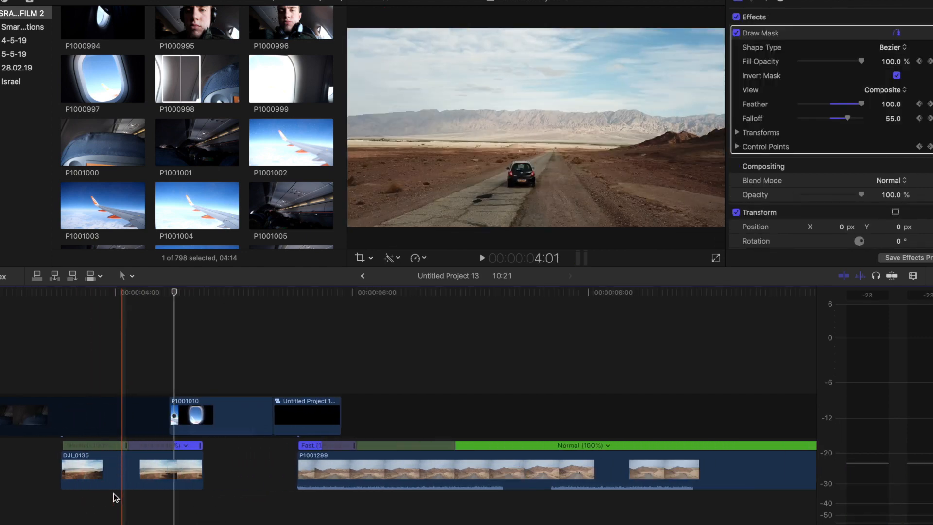
click(144, 476)
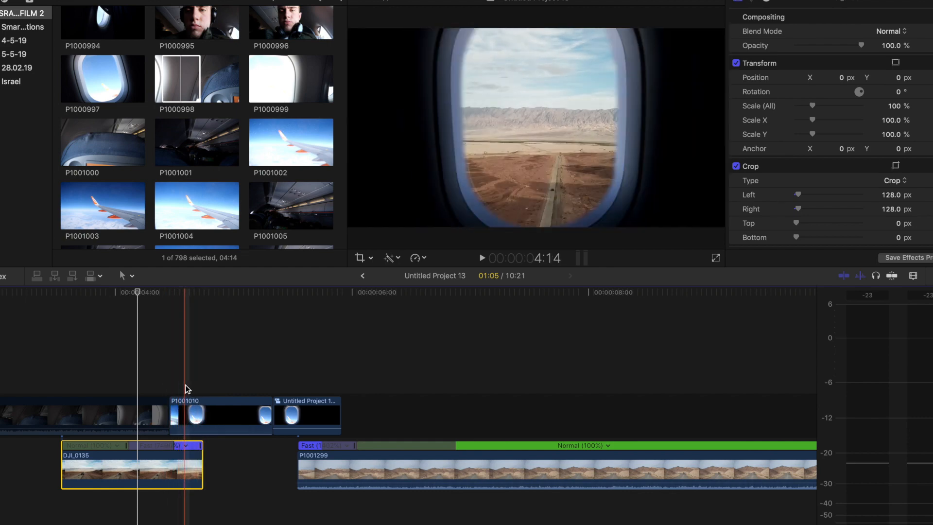
click(208, 384)
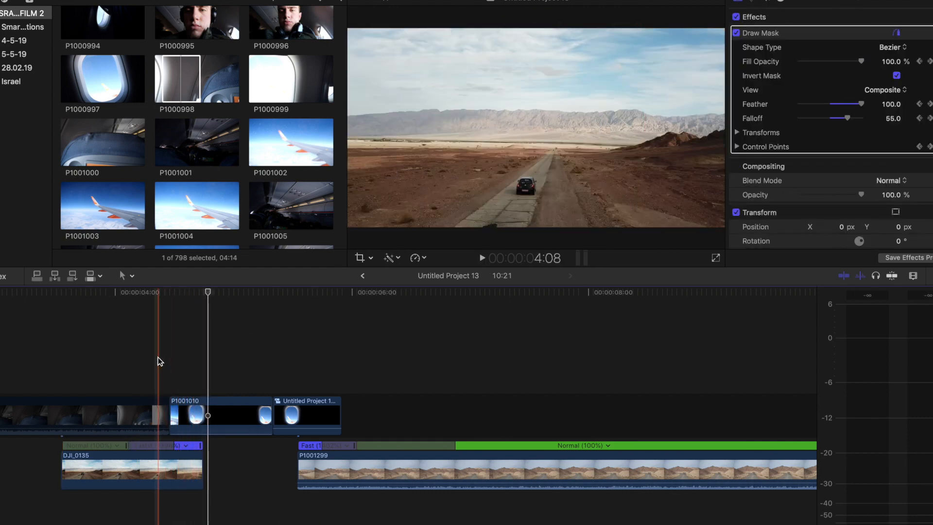
click(169, 378)
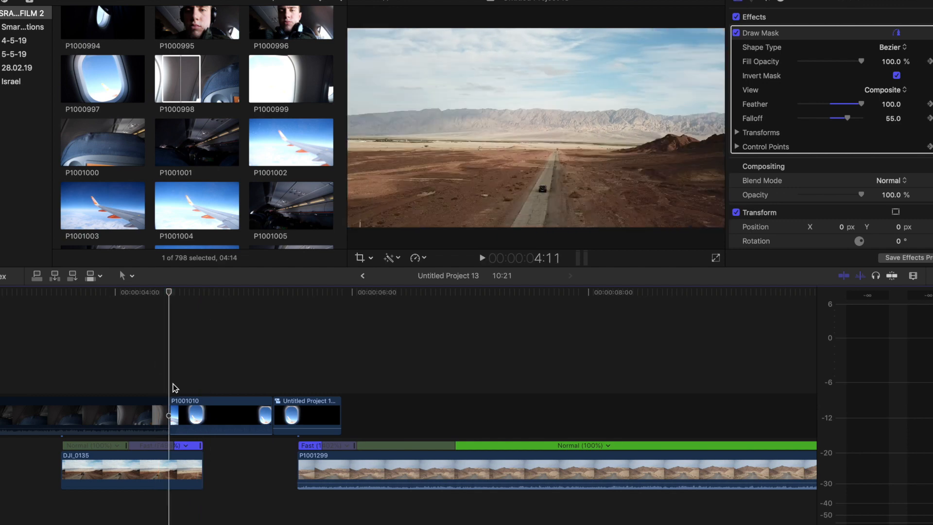
key(space)
key(space)
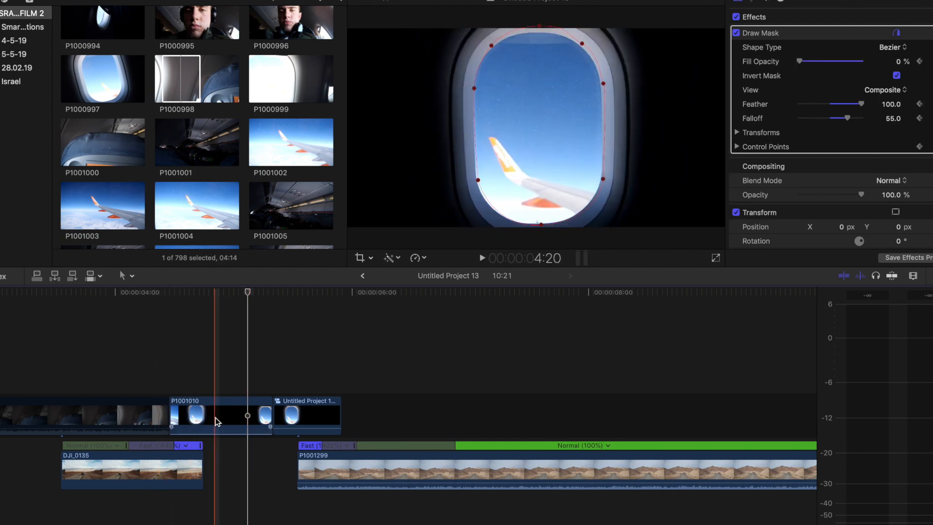
Step: Play the compound window clip over P1001299 and examine that clip's speed ramp, then replay the whole transition
click(306, 416)
key(space)
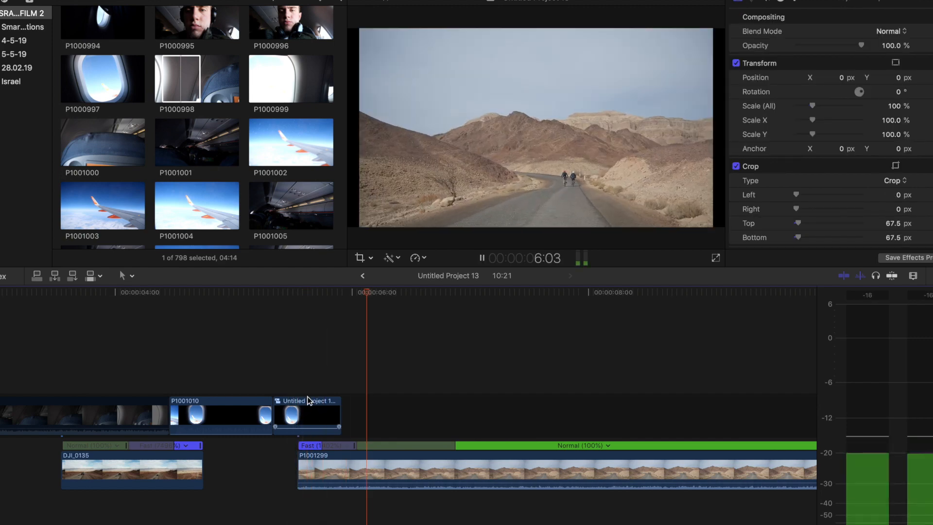
key(space)
click(321, 380)
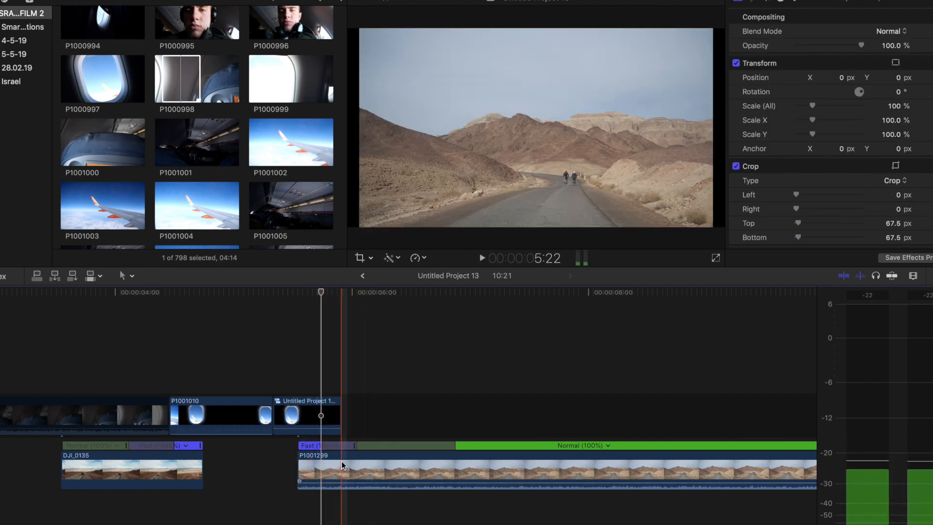
click(336, 460)
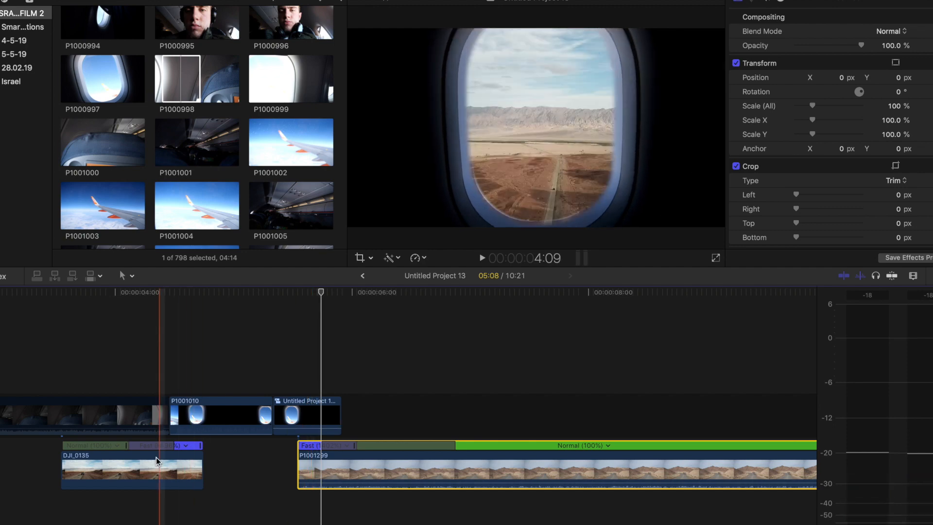
key(space)
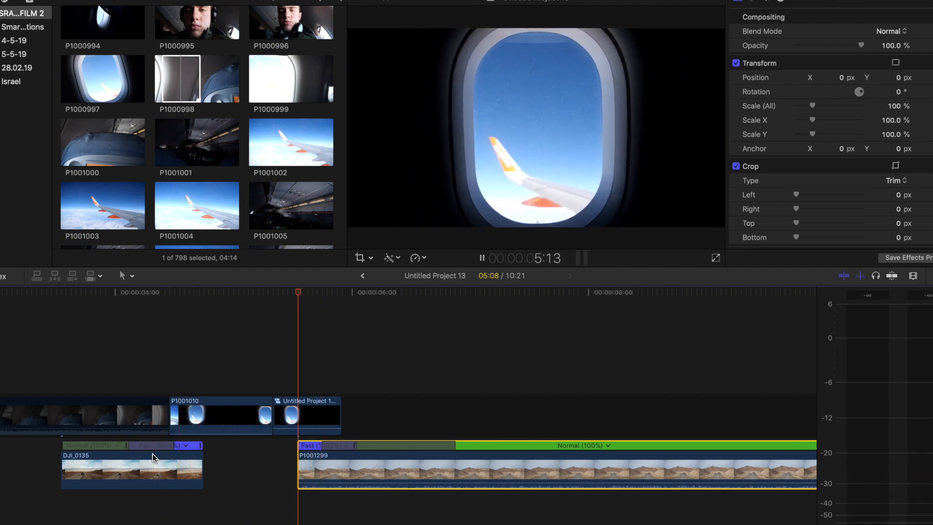